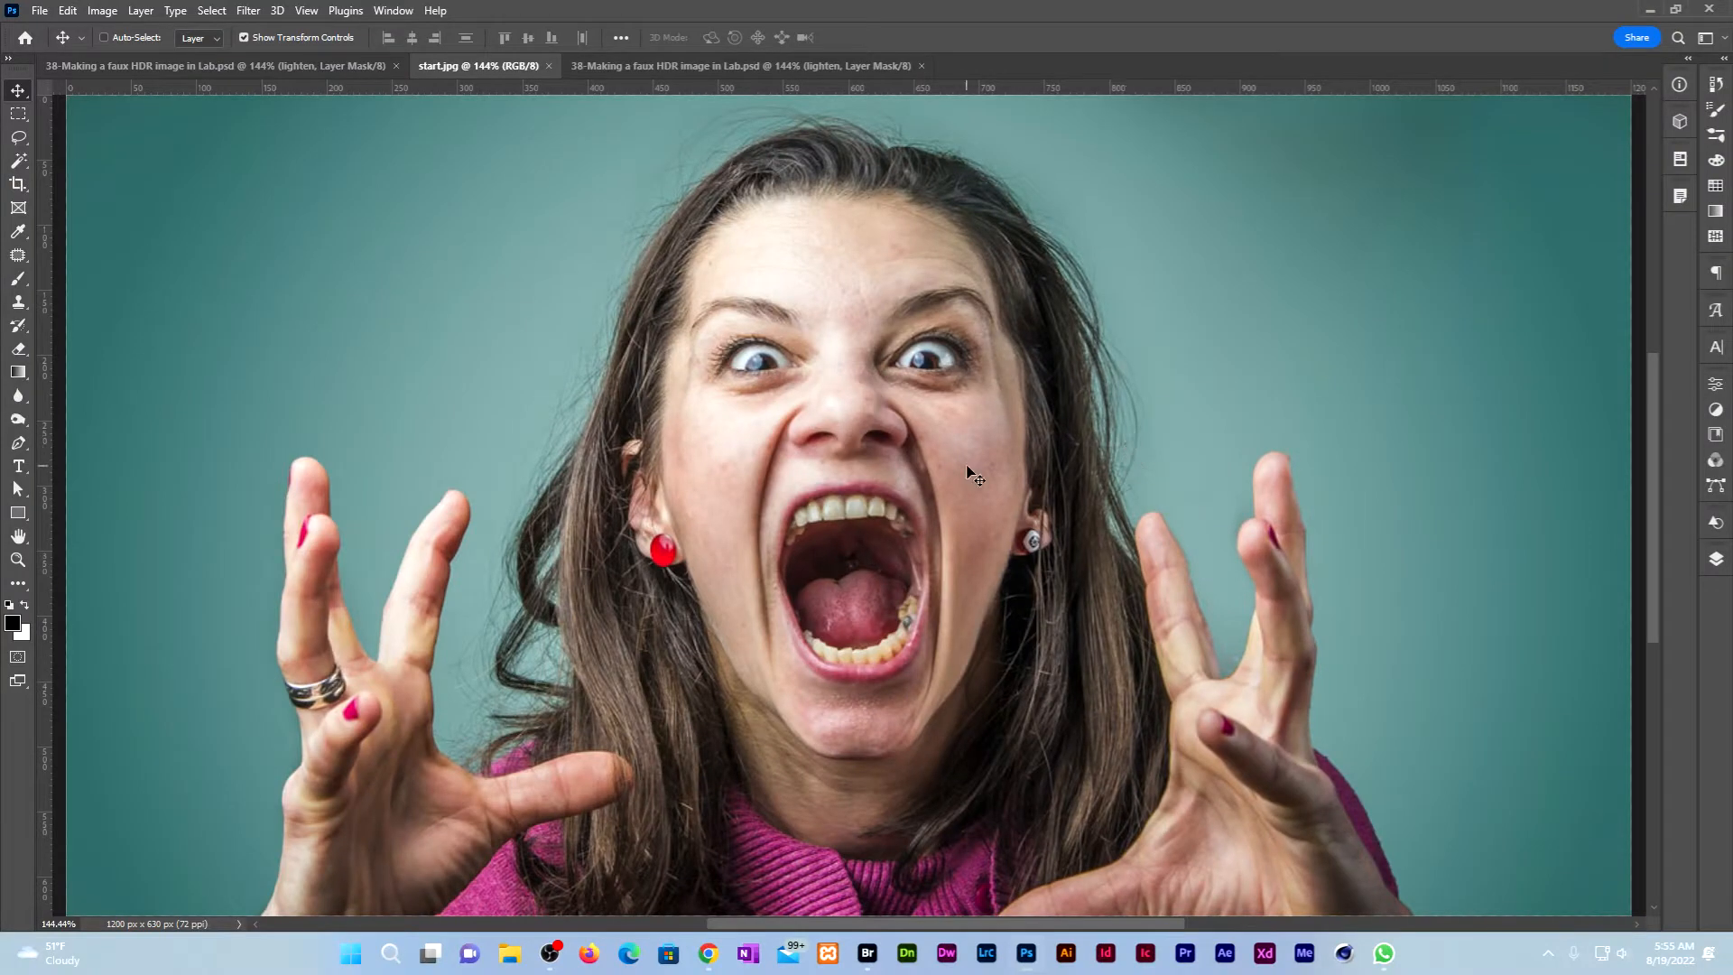
# Step: Compare the two edited HDR versions of the portrait with the original start.jpg image, ending on start.jpg
pyautogui.click(697, 69)
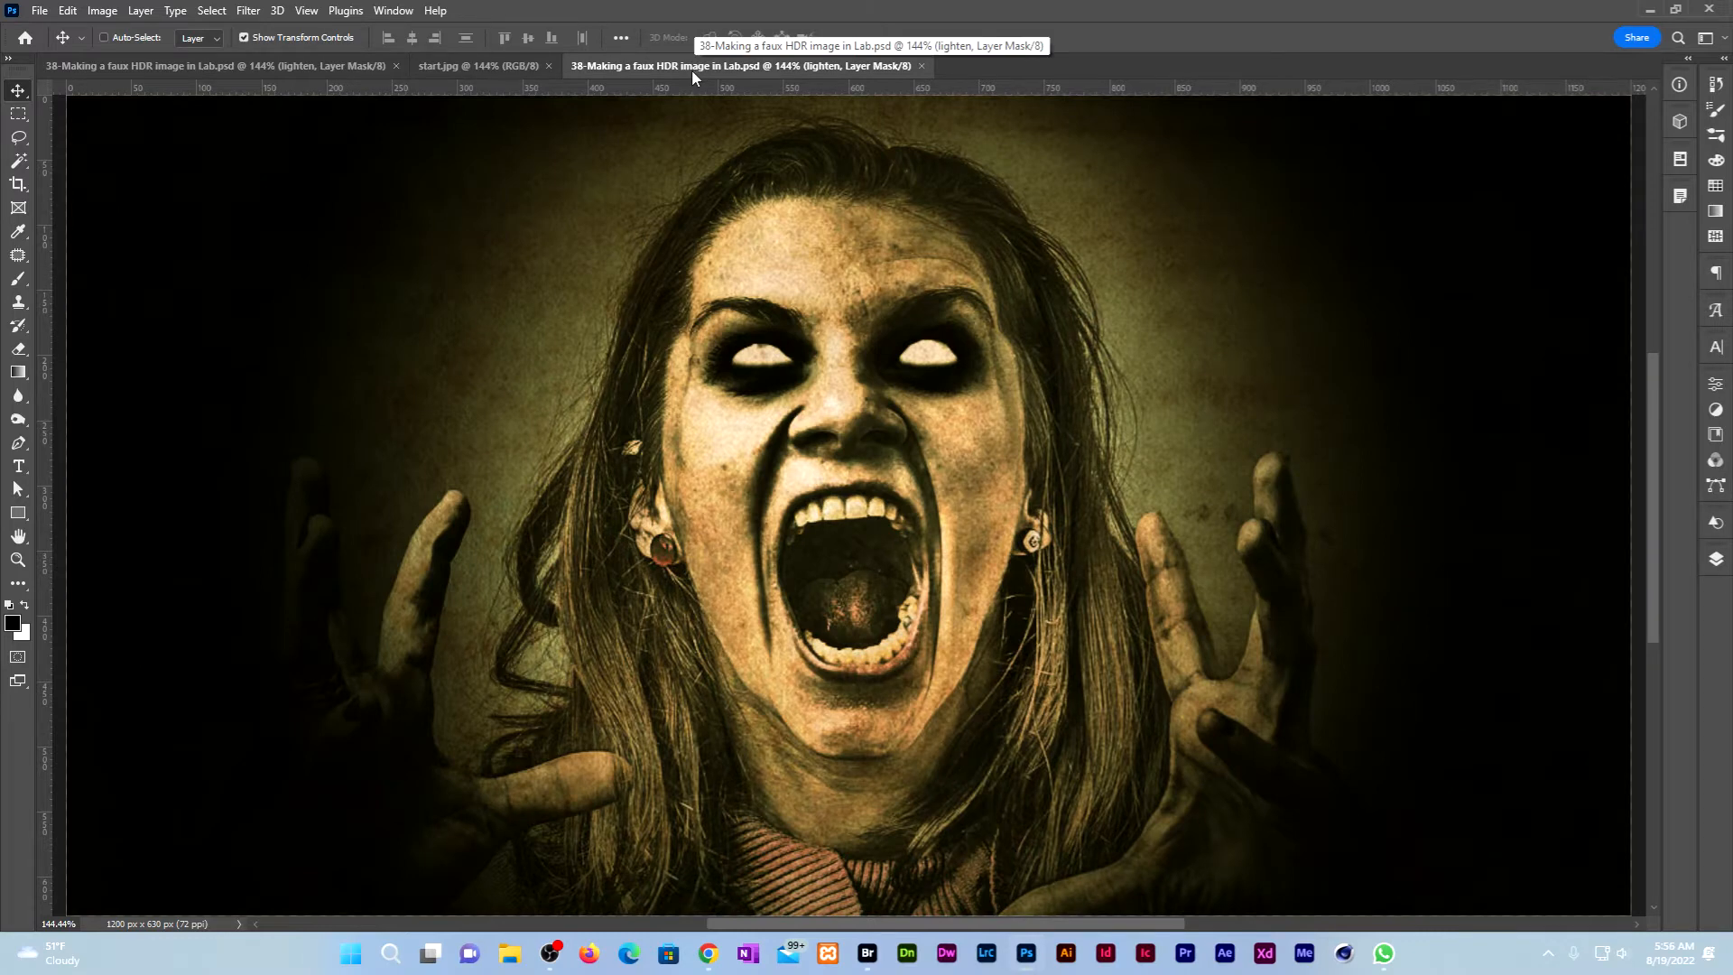
pyautogui.click(469, 67)
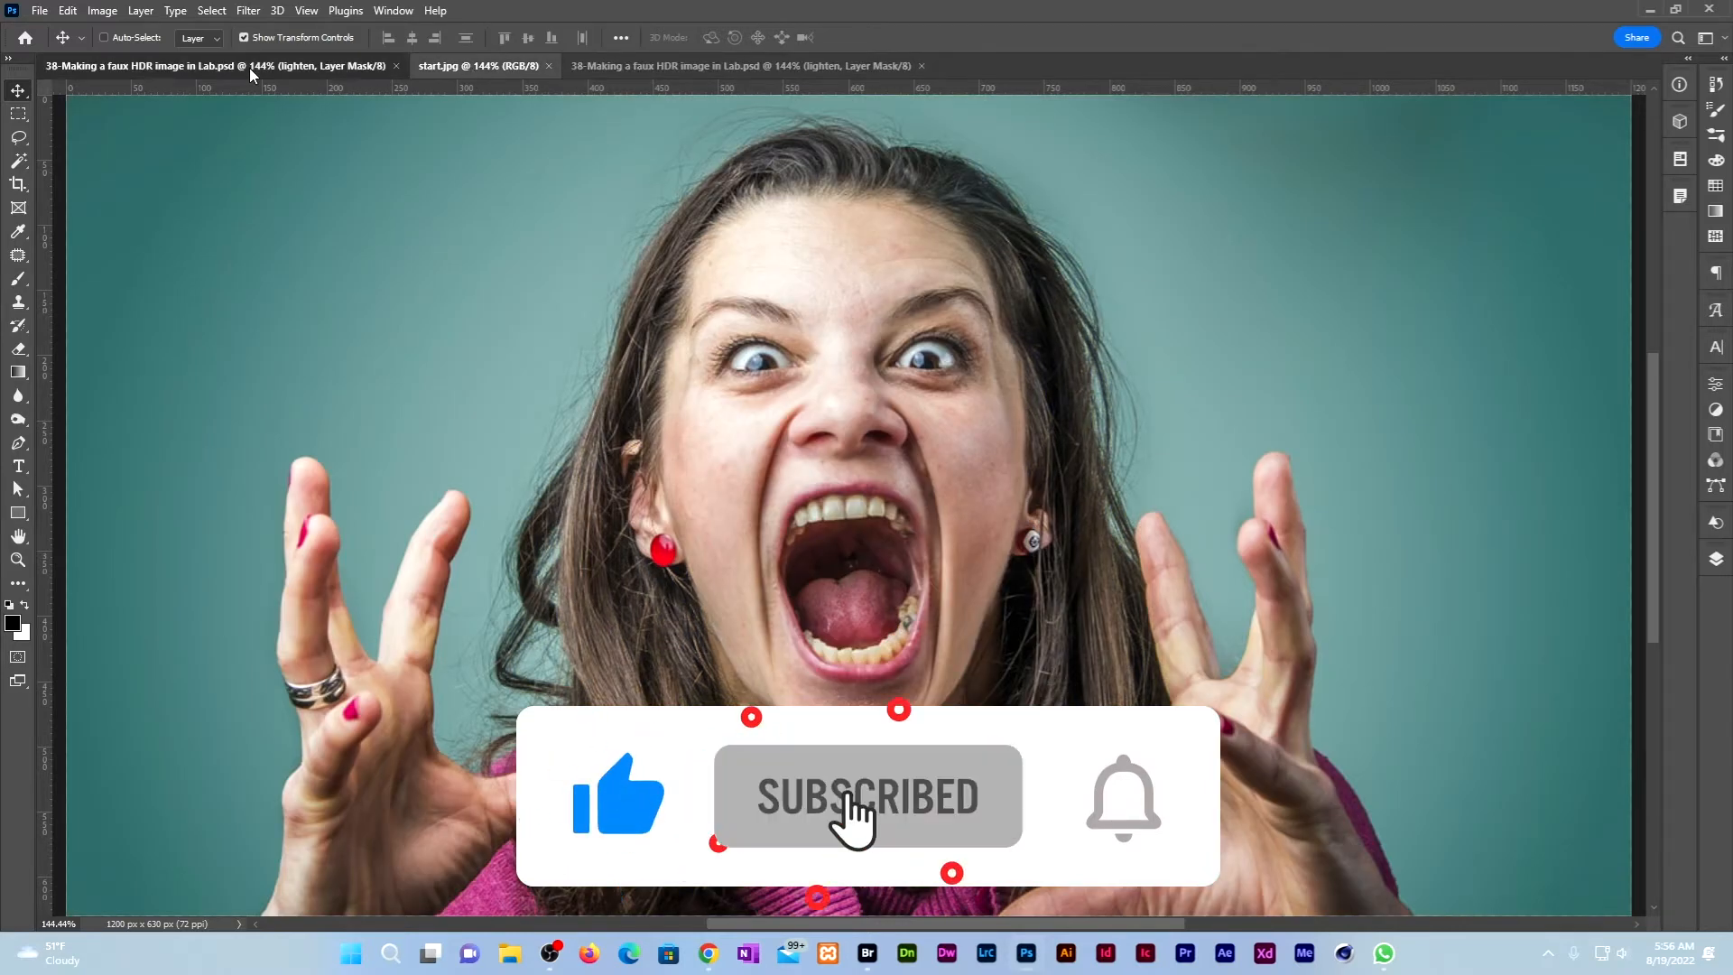
pyautogui.click(253, 66)
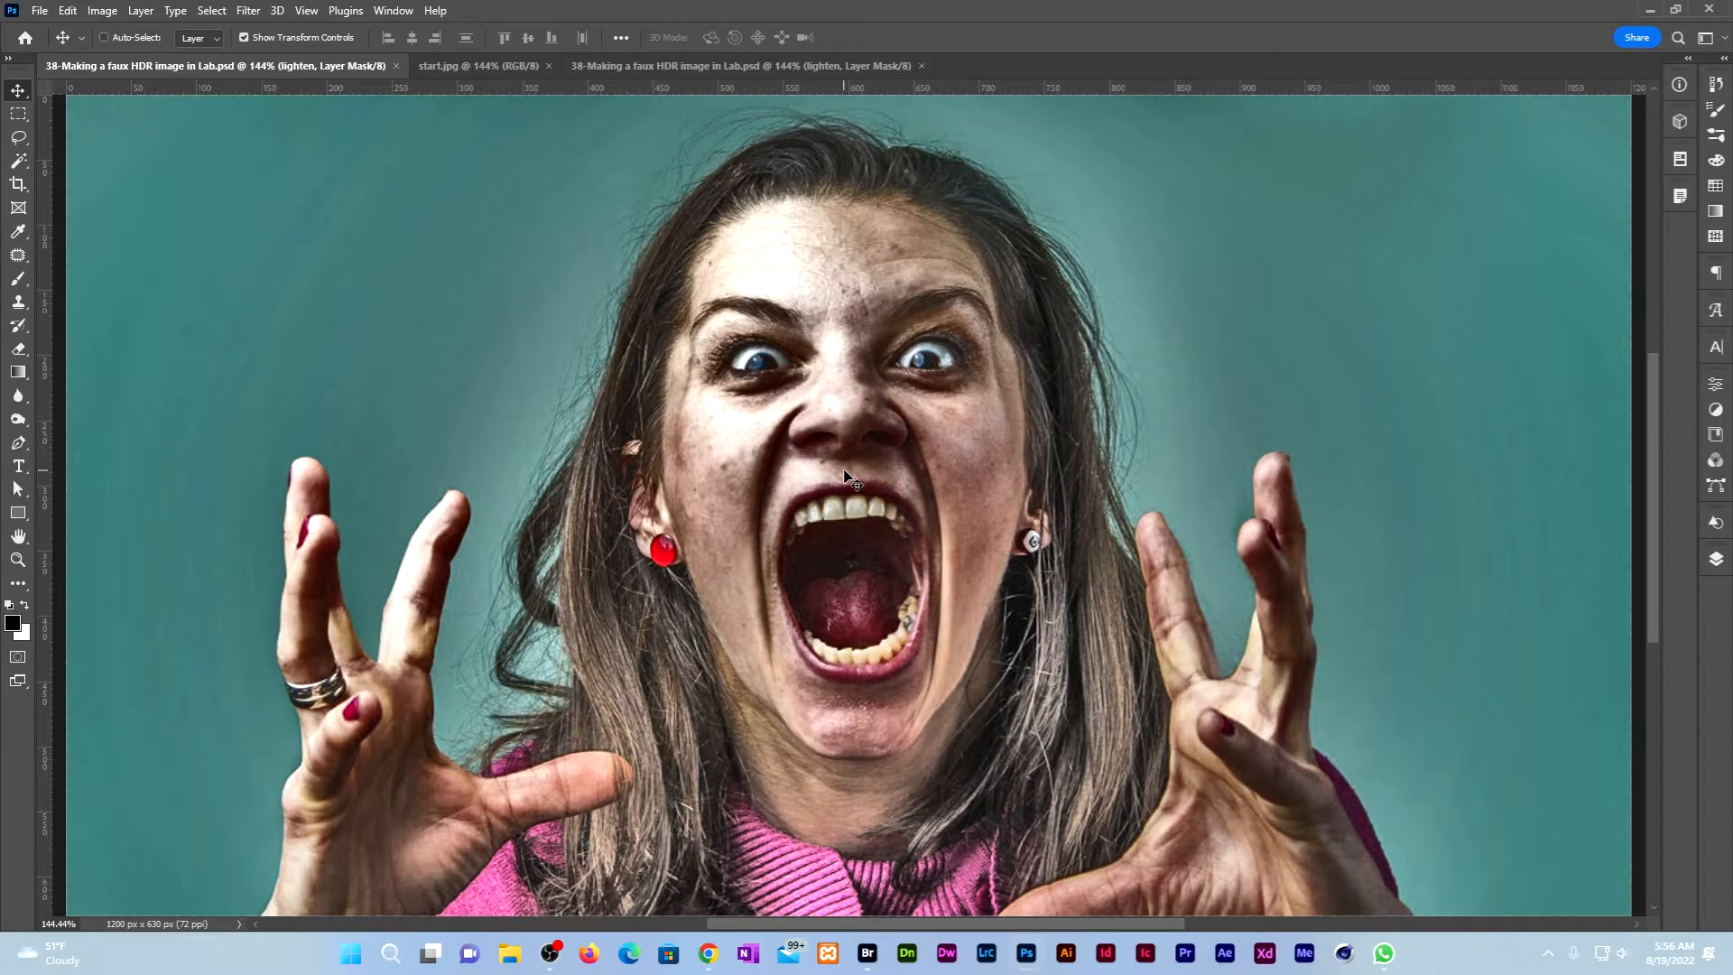
pyautogui.click(477, 66)
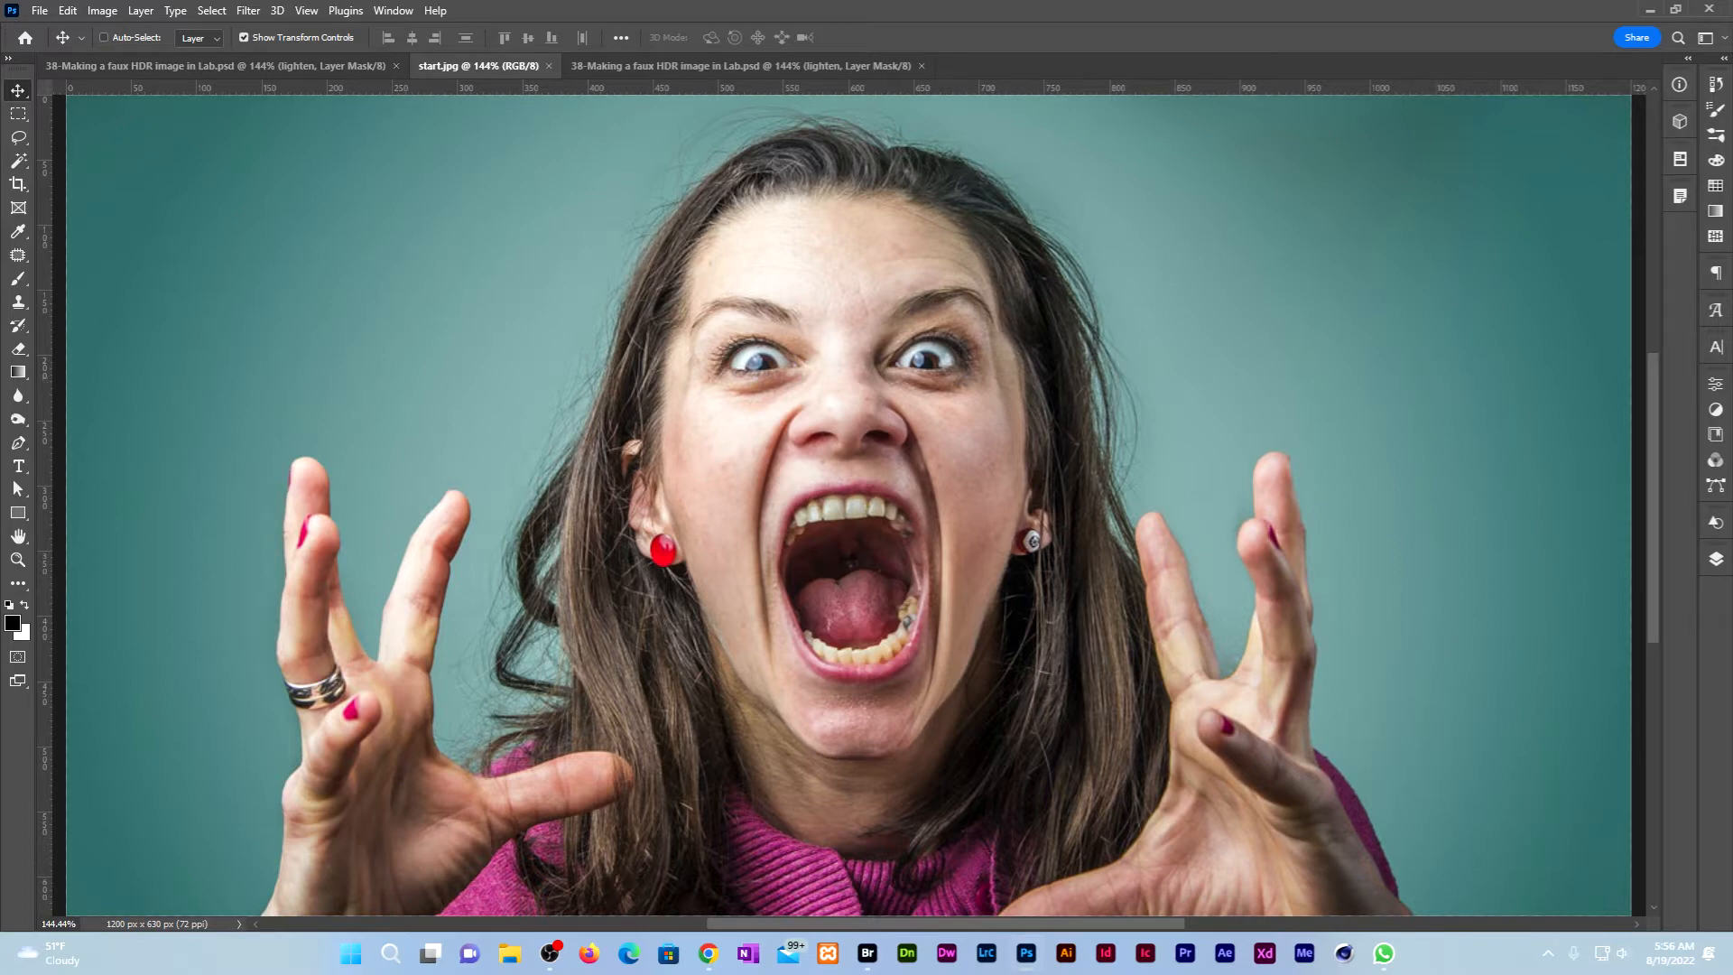
# Step: Convert start.jpg to Lab Color mode and turn its Background layer into a smart object
pyautogui.click(1716, 559)
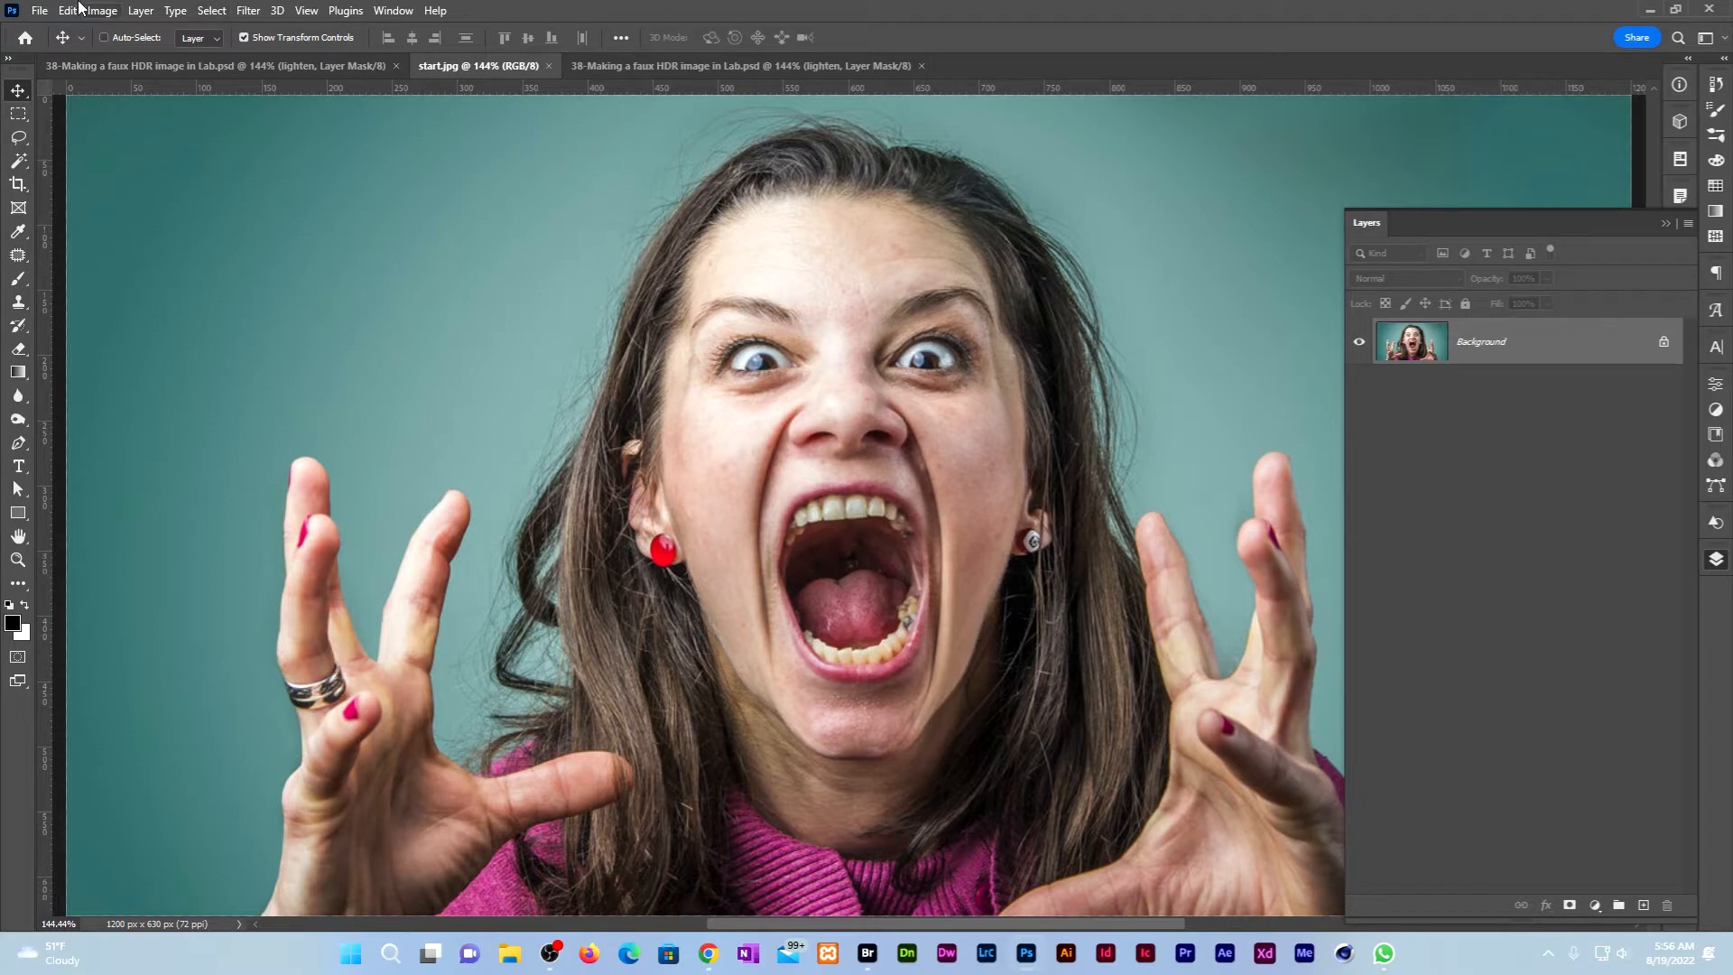
pyautogui.click(105, 11)
pyautogui.moveTo(113, 30)
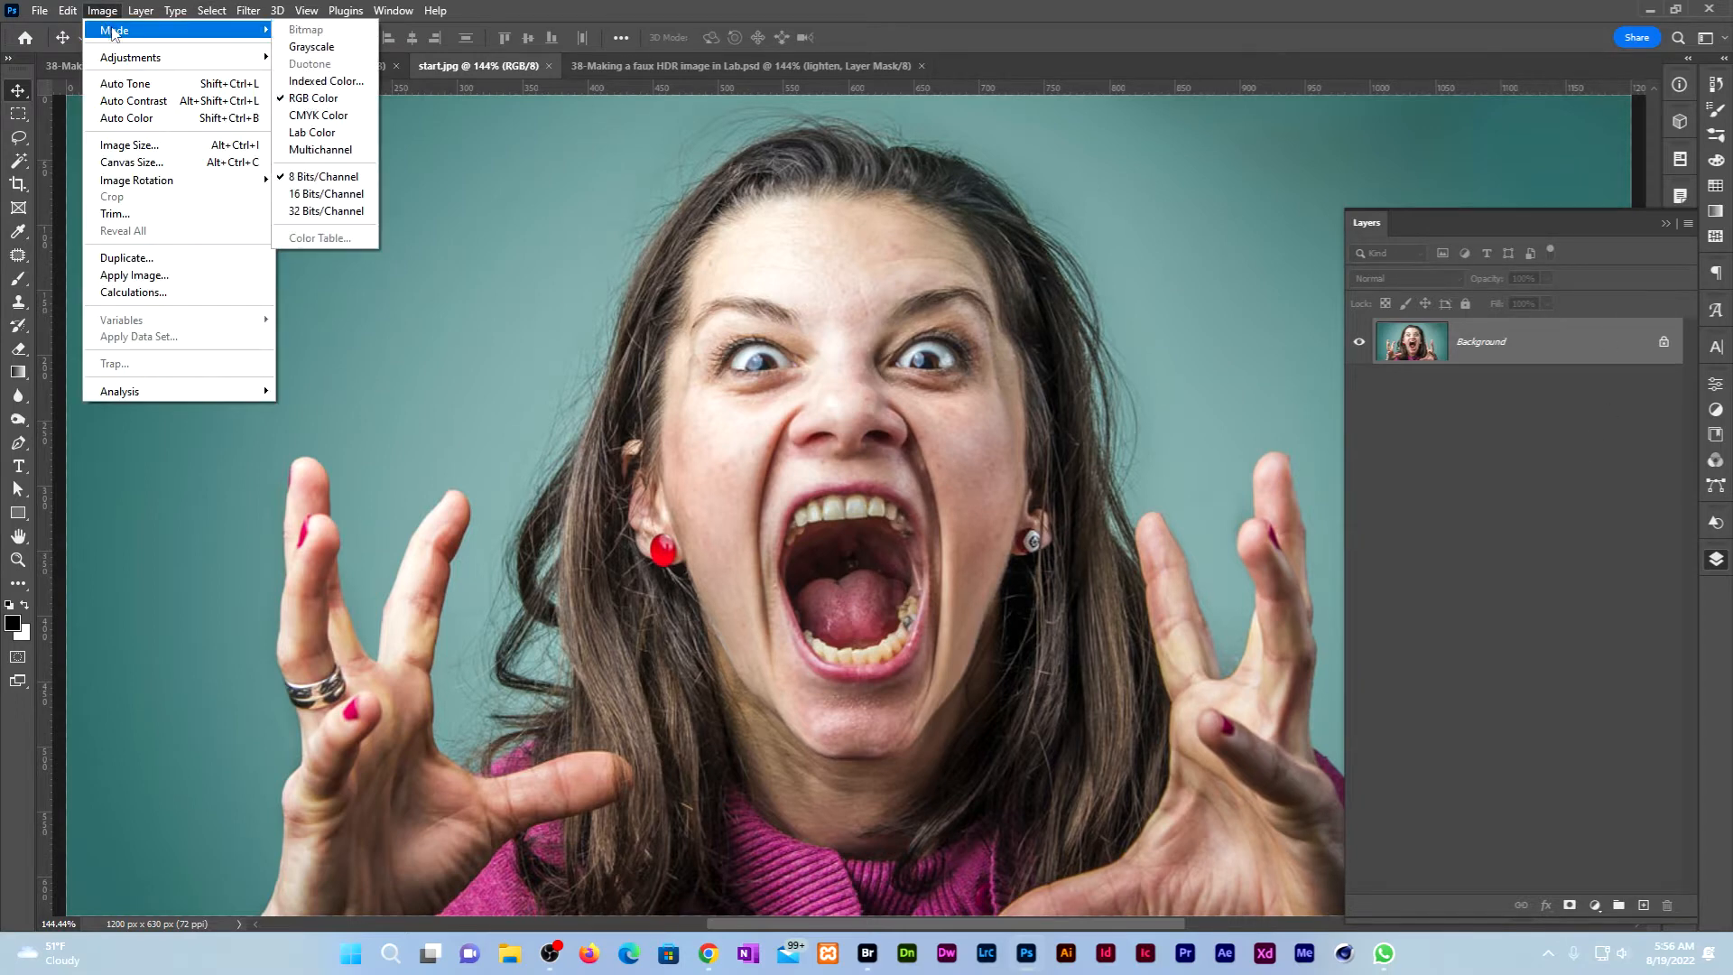
pyautogui.click(327, 135)
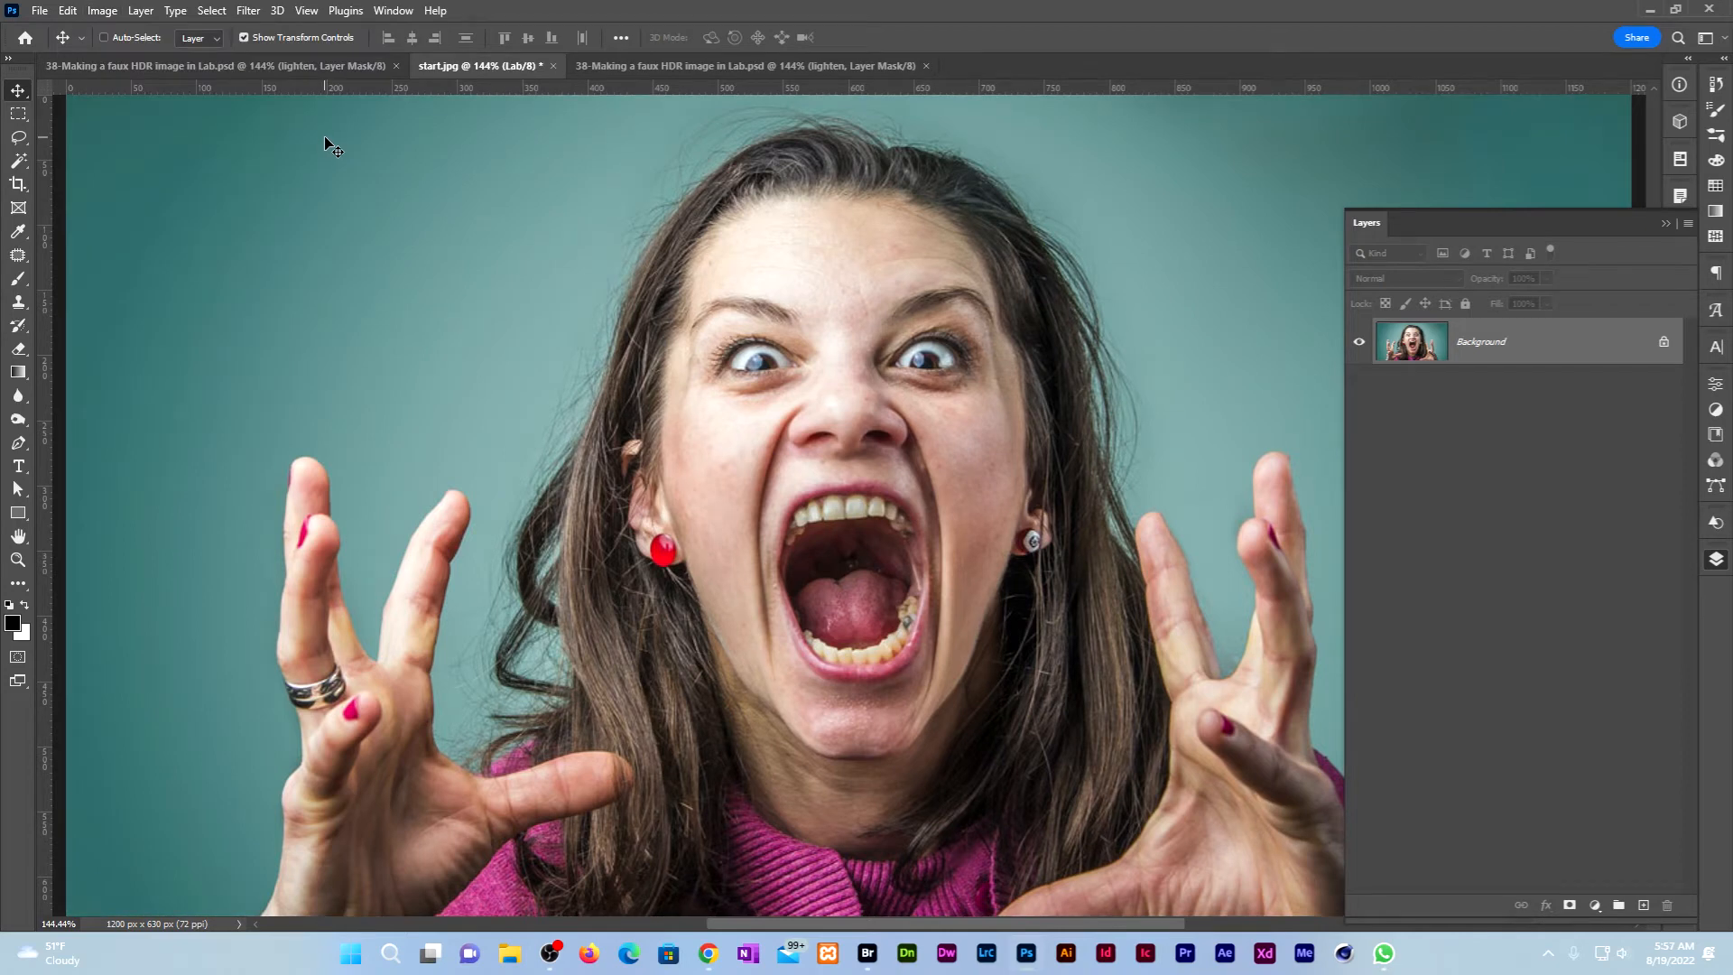
pyautogui.rightClick(1609, 351)
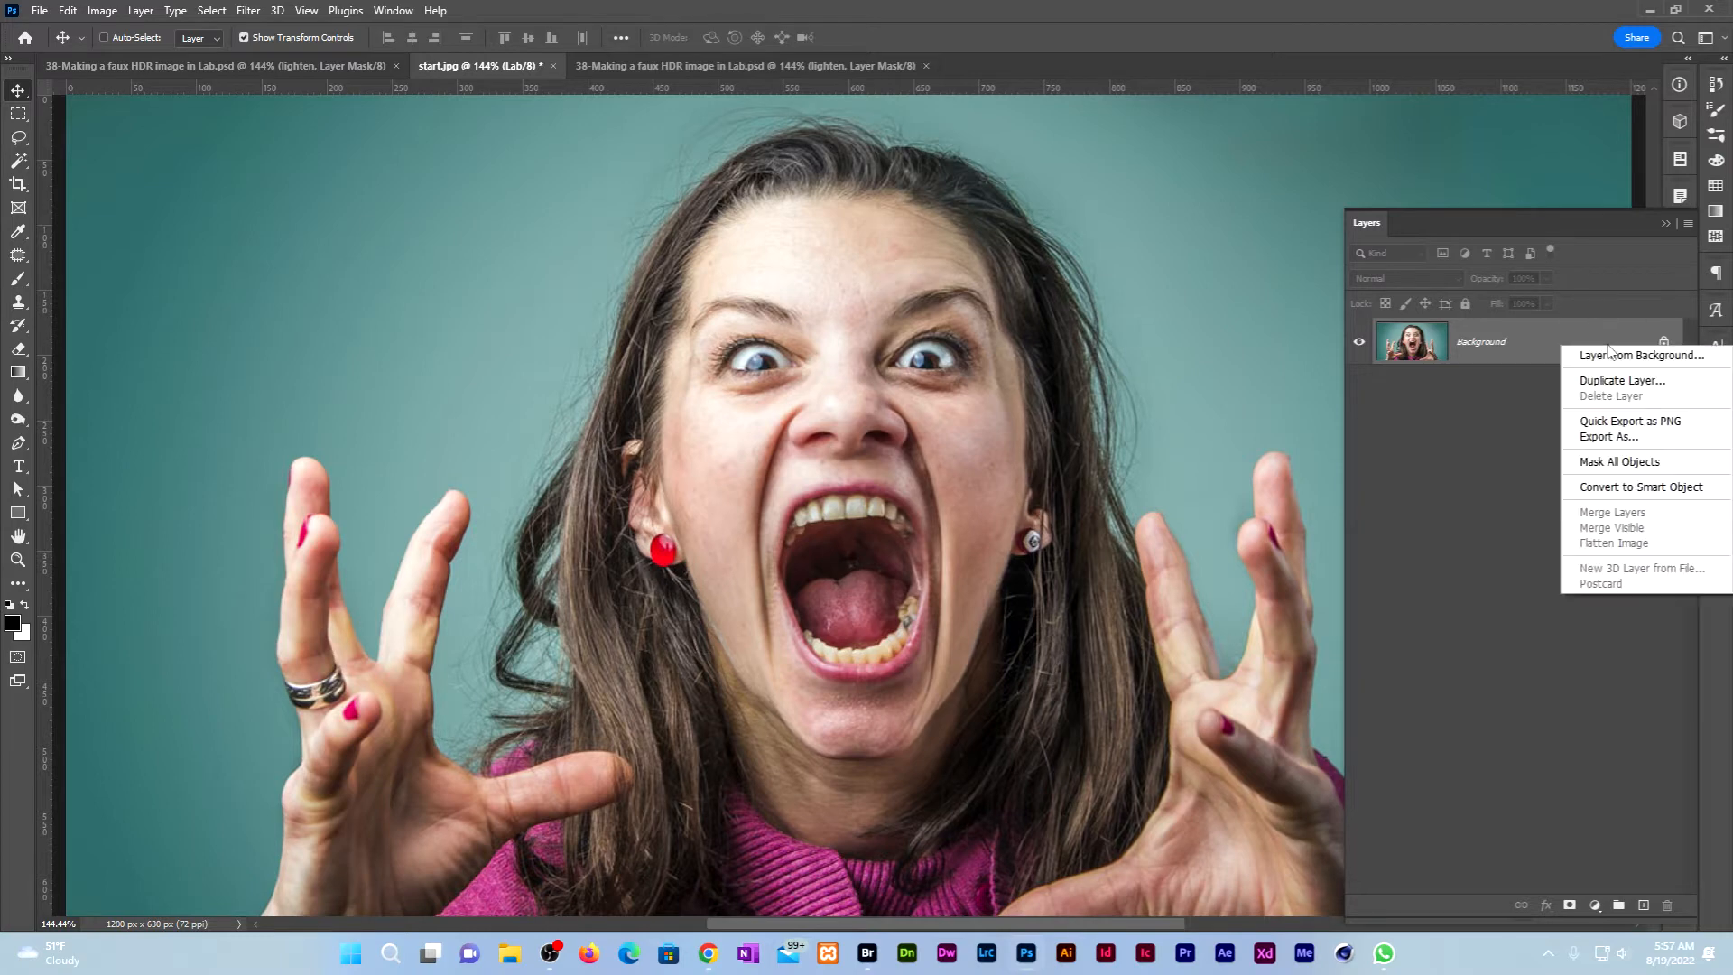
pyautogui.click(1666, 489)
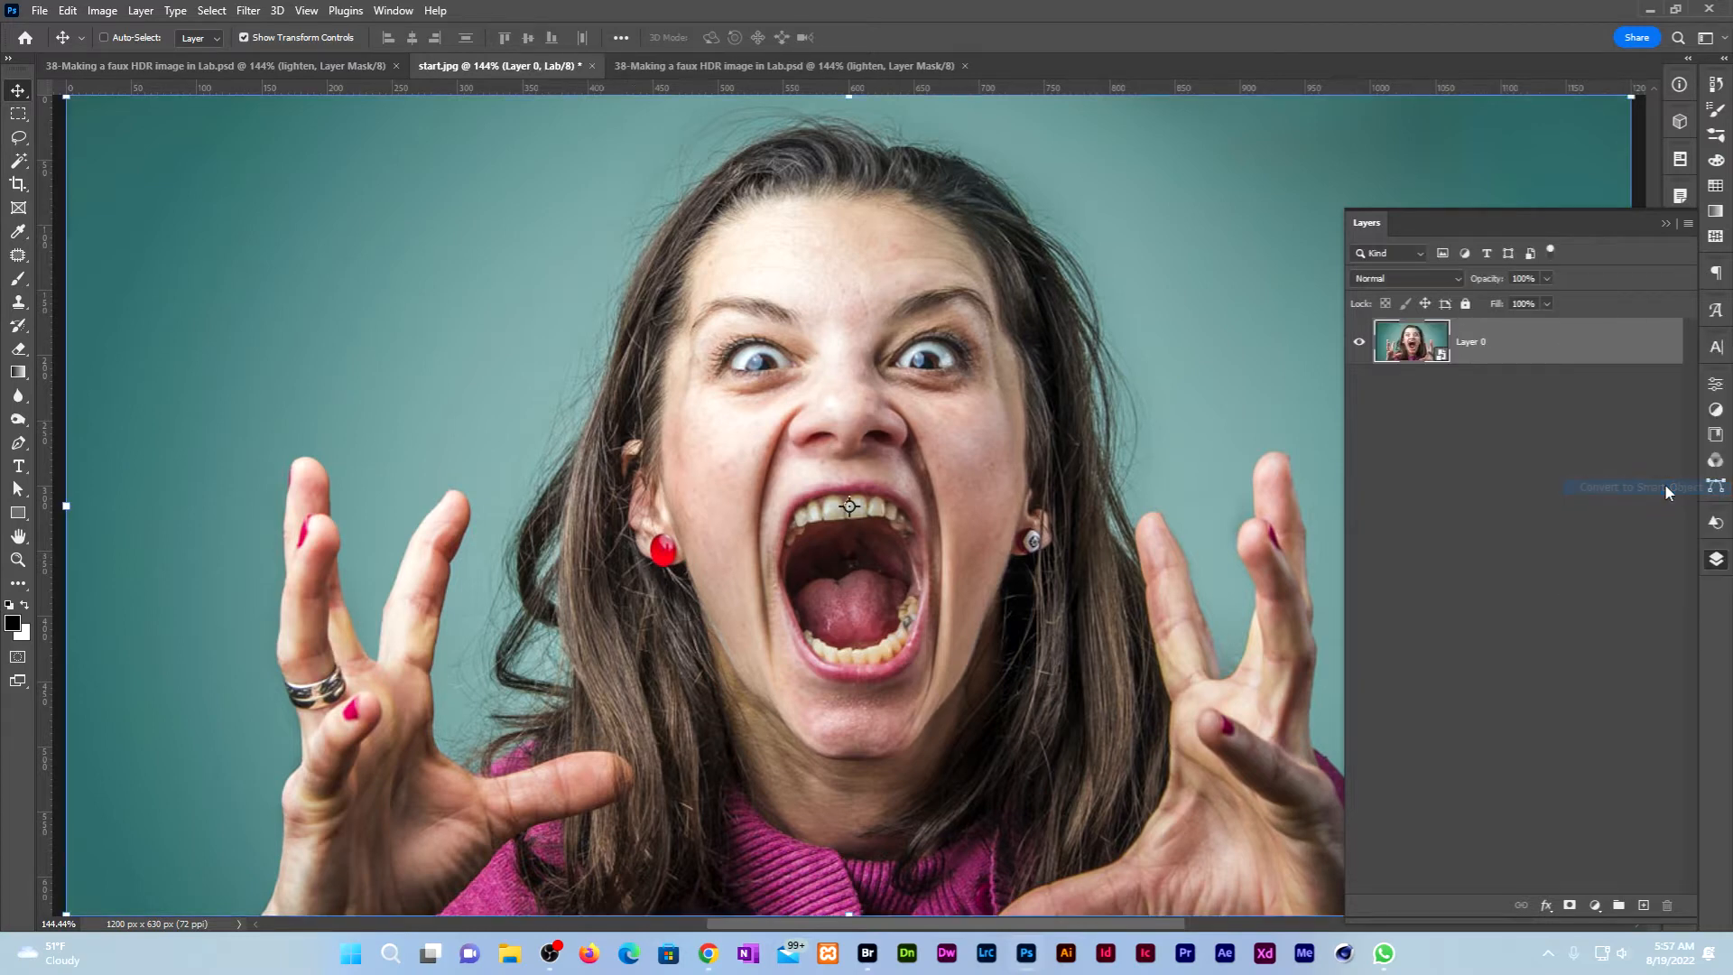
# Step: Apply a Shadows/Highlights adjustment to the portrait layer with Shadows Amount 100% and Highlights Amount 85%
pyautogui.click(102, 12)
pyautogui.moveTo(149, 60)
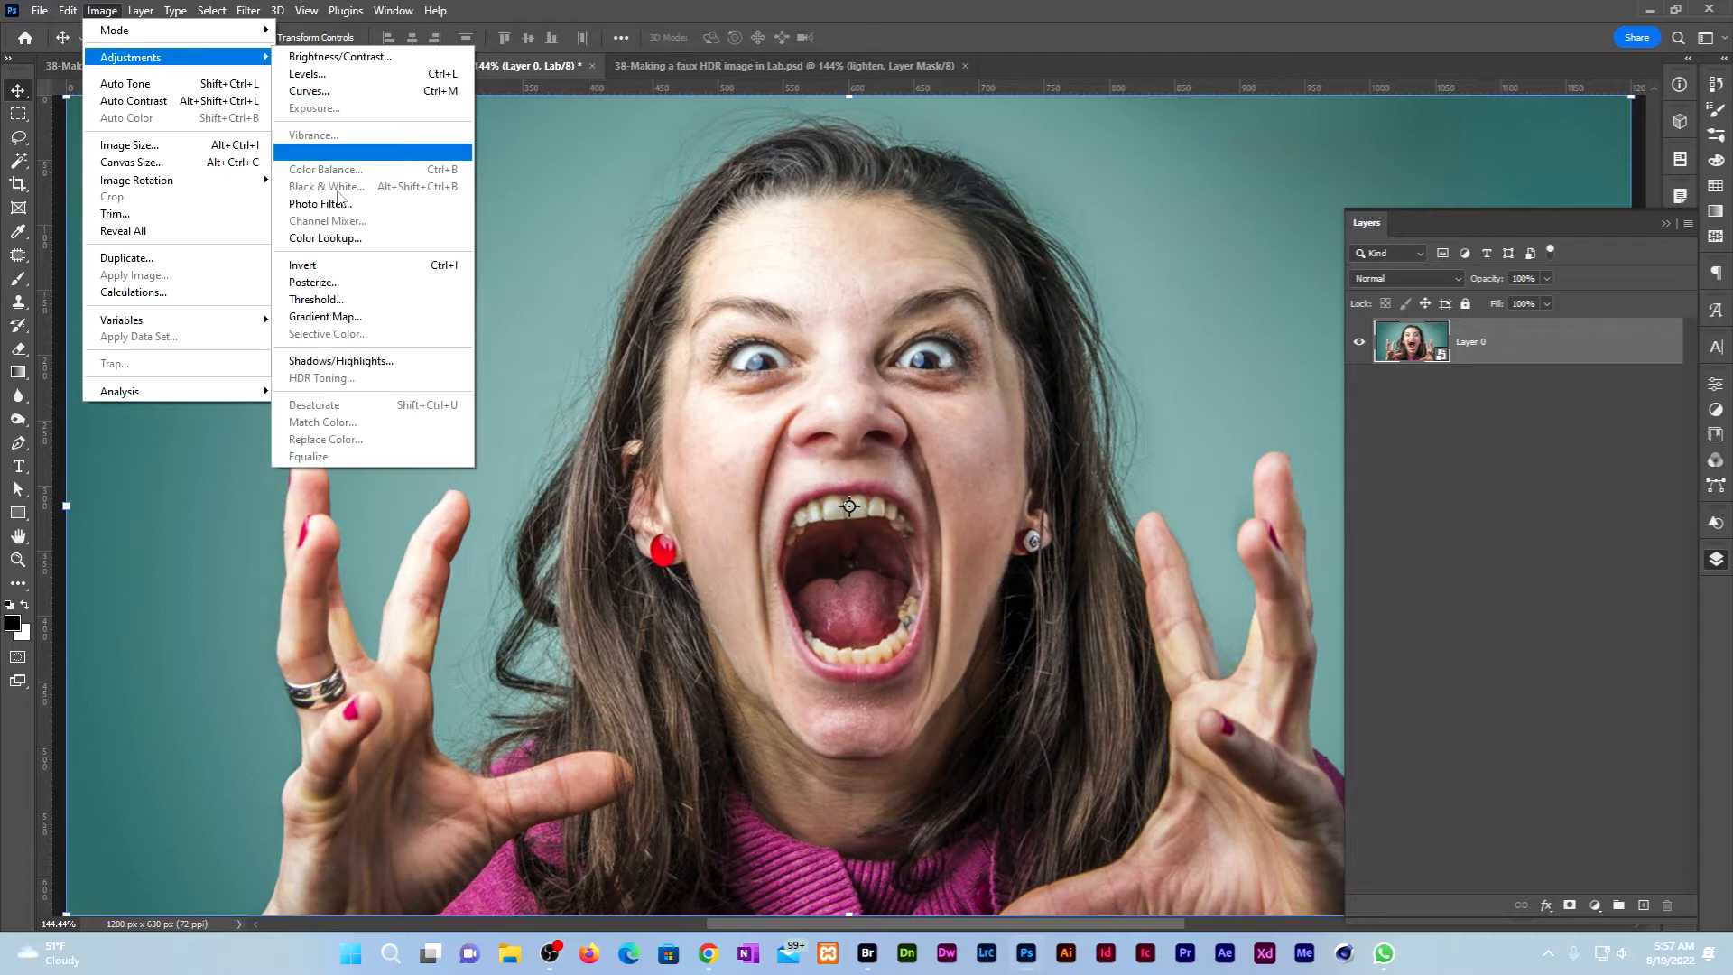
pyautogui.click(402, 362)
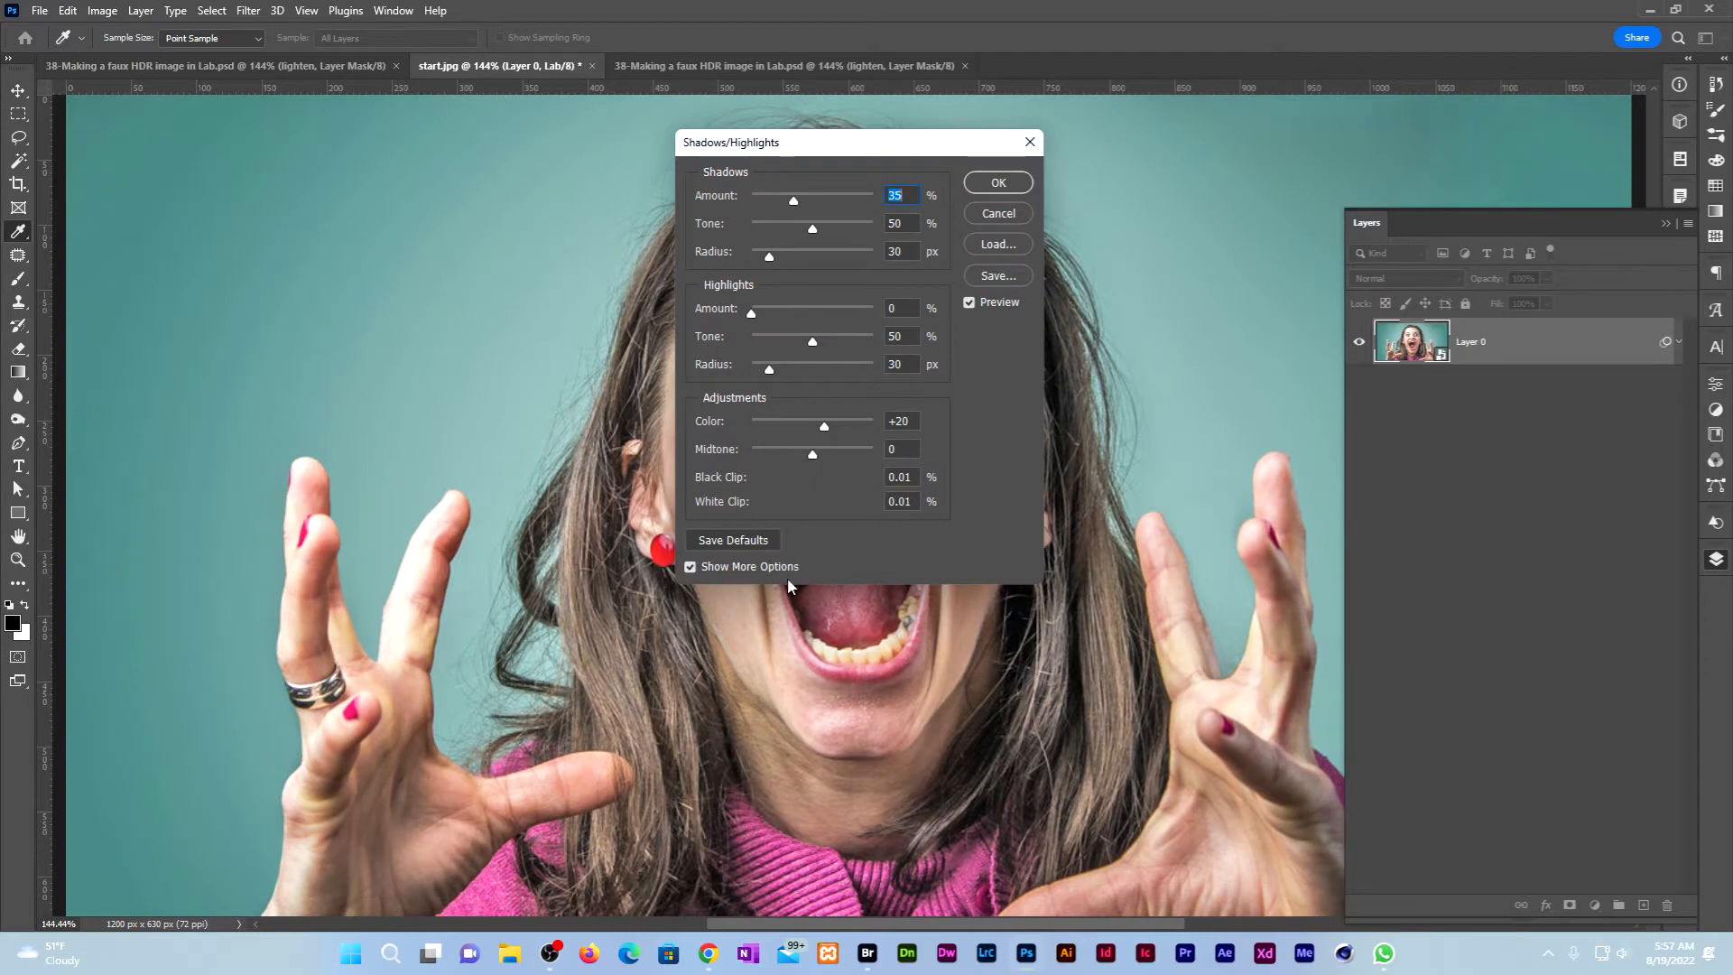
pyautogui.click(690, 567)
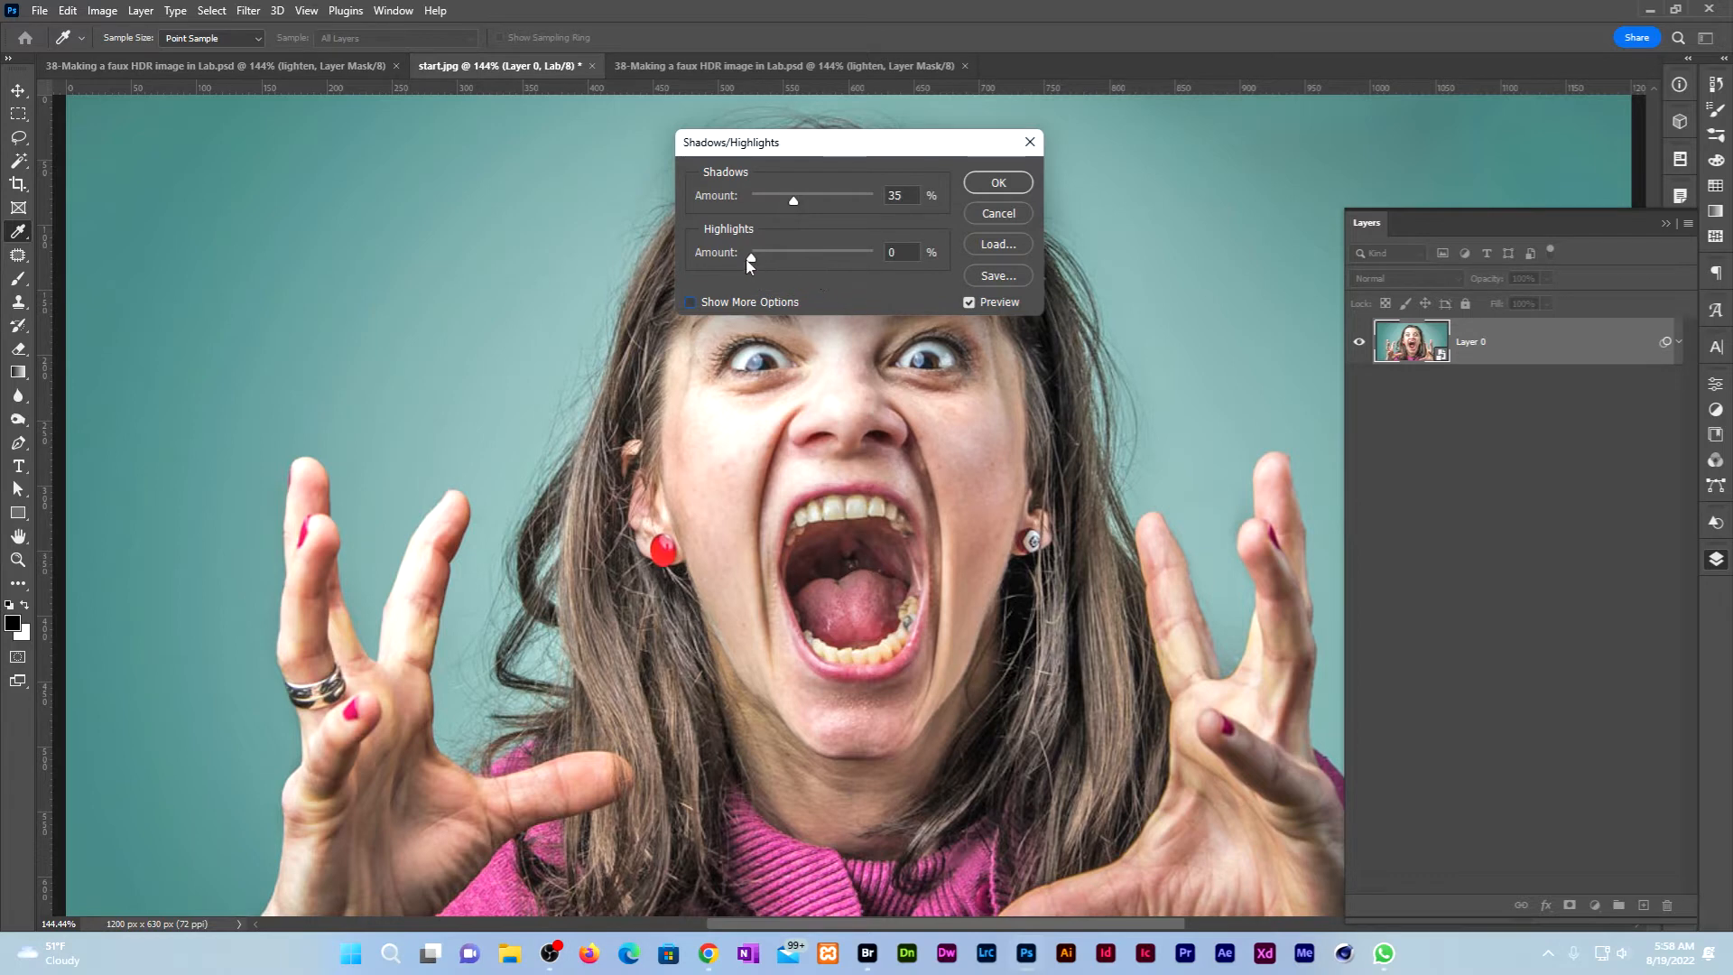
pyautogui.moveTo(748, 262); pyautogui.dragTo(859, 259)
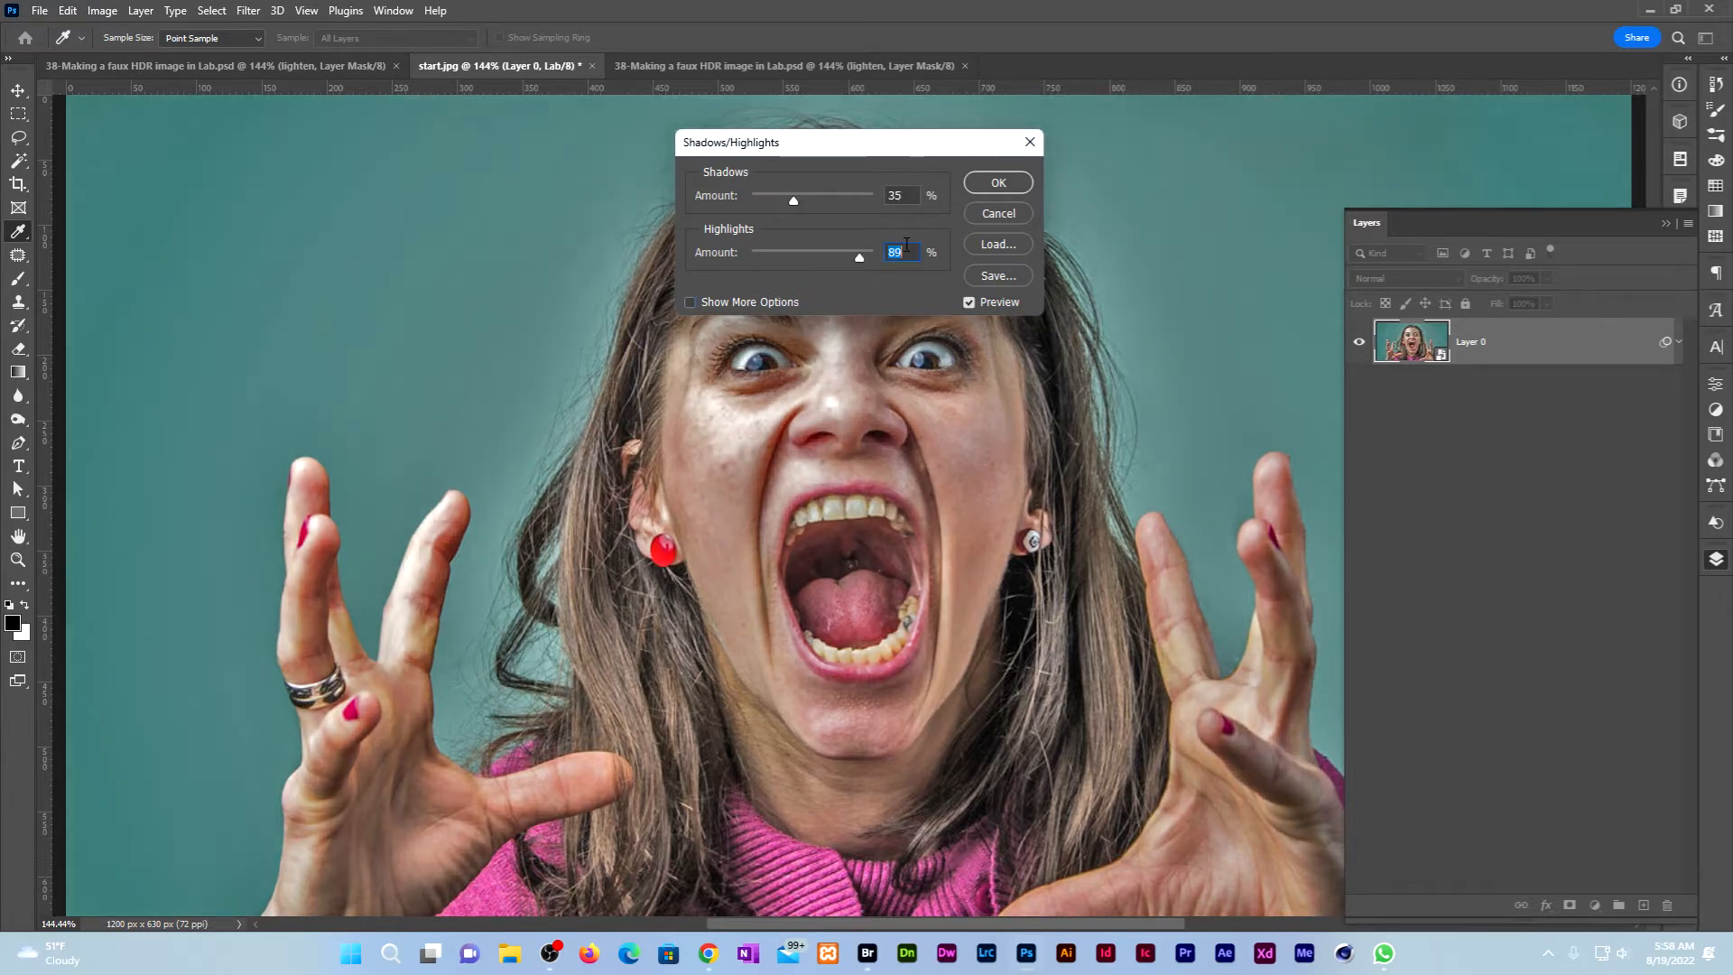
pyautogui.write('85')
pyautogui.hotkey('shift', 'Tab')
pyautogui.write('100')
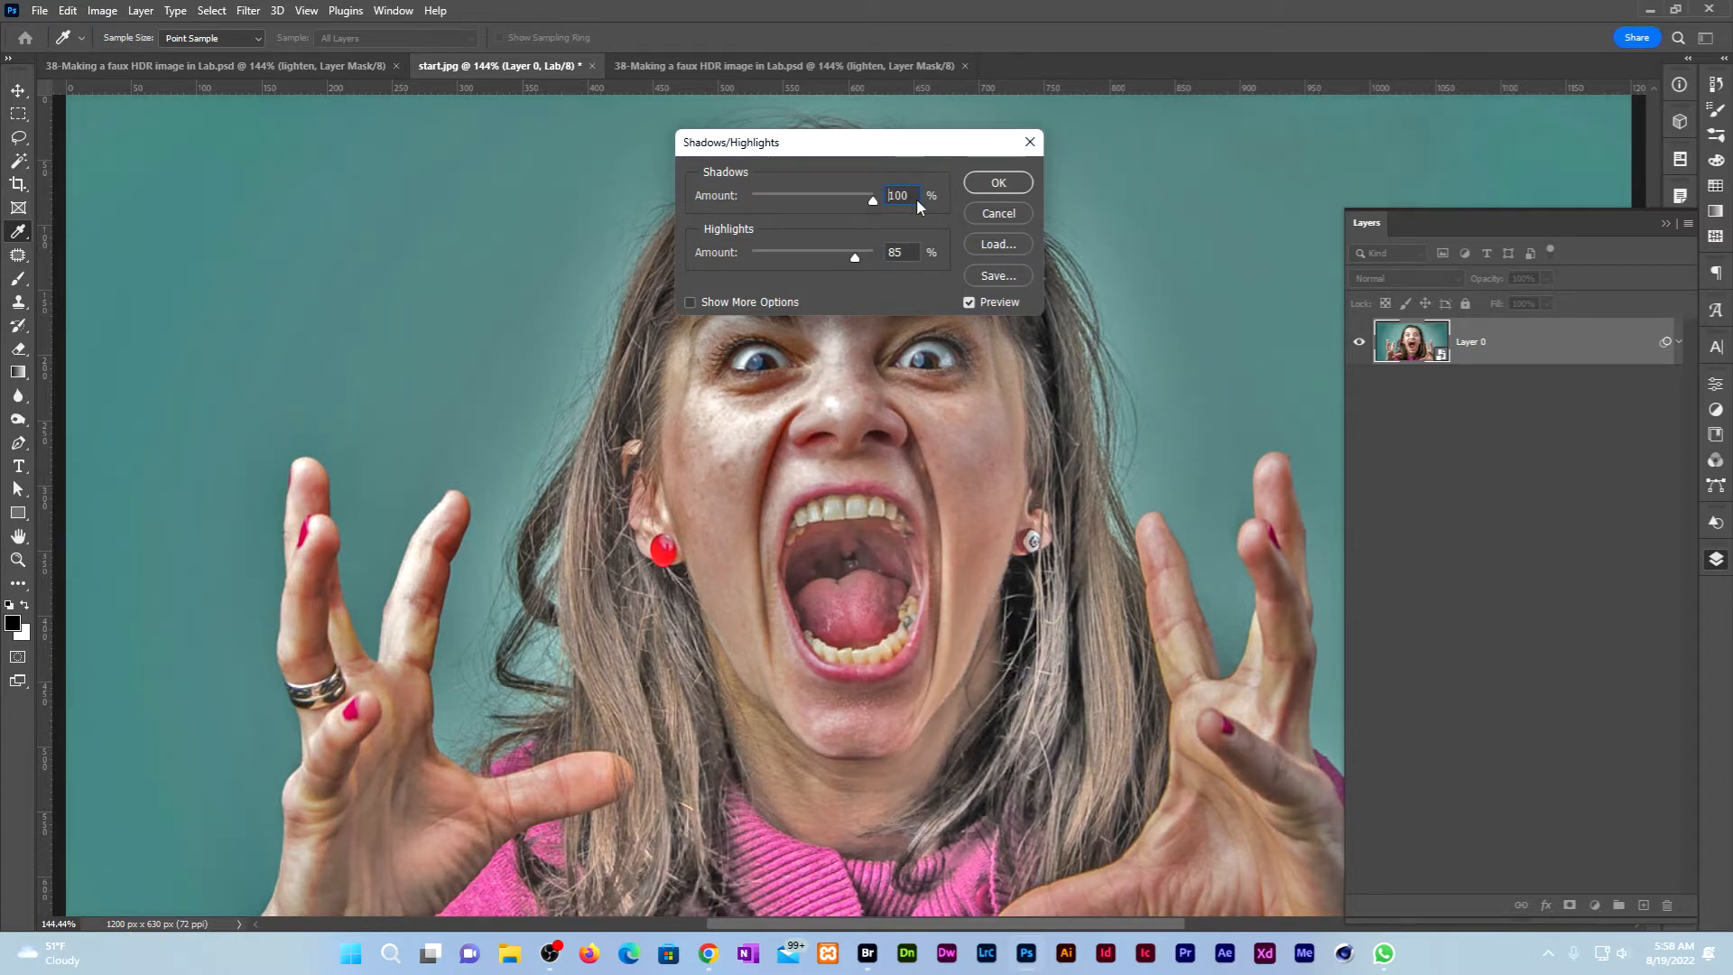
pyautogui.doubleClick(907, 195)
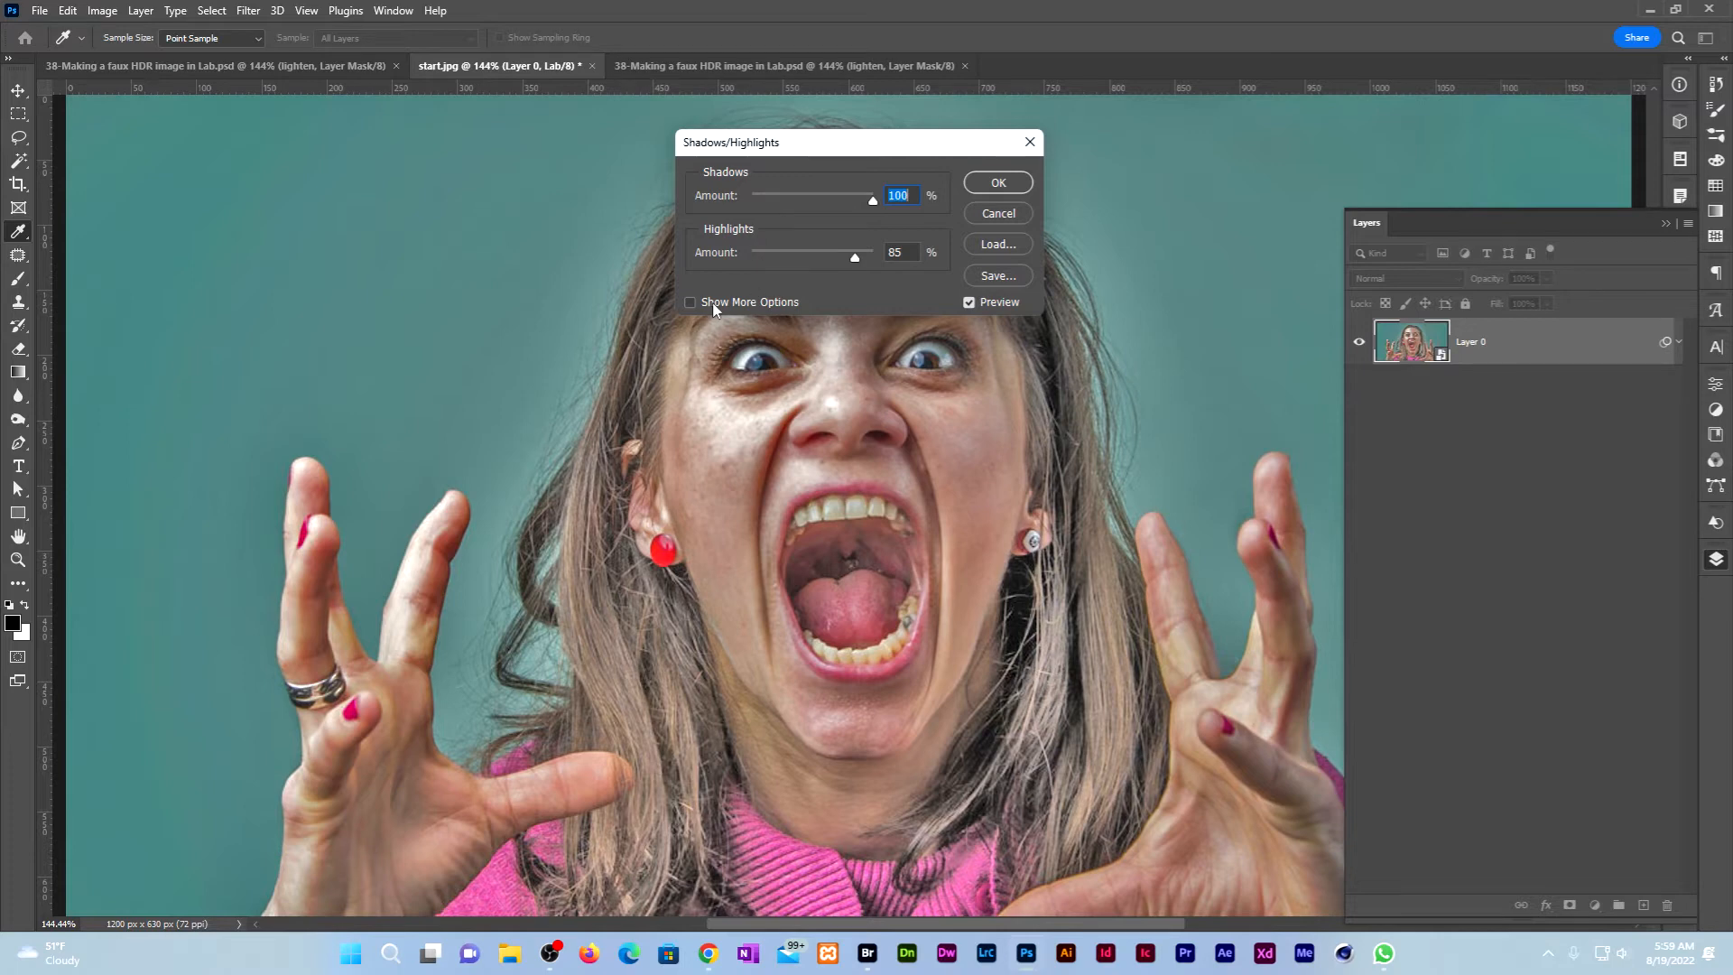
# Step: Show the extended Shadows/Highlights options and set the Shadows Radius to 70 px and the Highlights Radius to 50 px
pyautogui.click(690, 302)
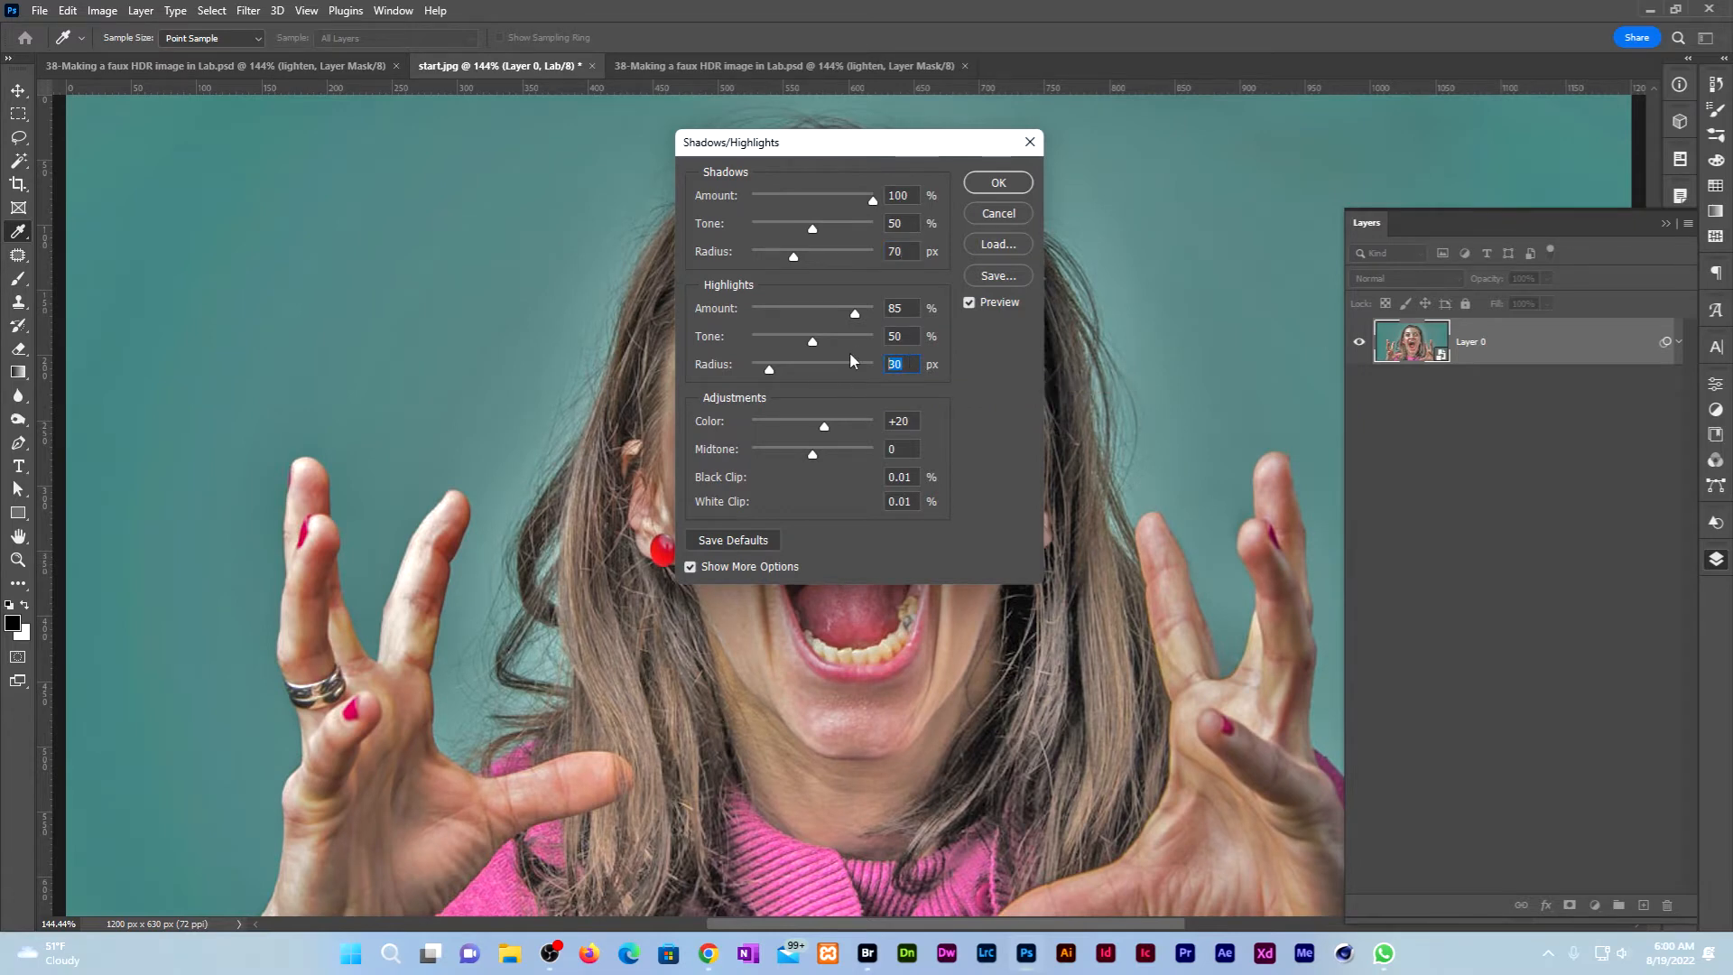
pyautogui.press('BackSpace')
pyautogui.press('BackSpace')
pyautogui.write('30')
pyautogui.press('Tab')
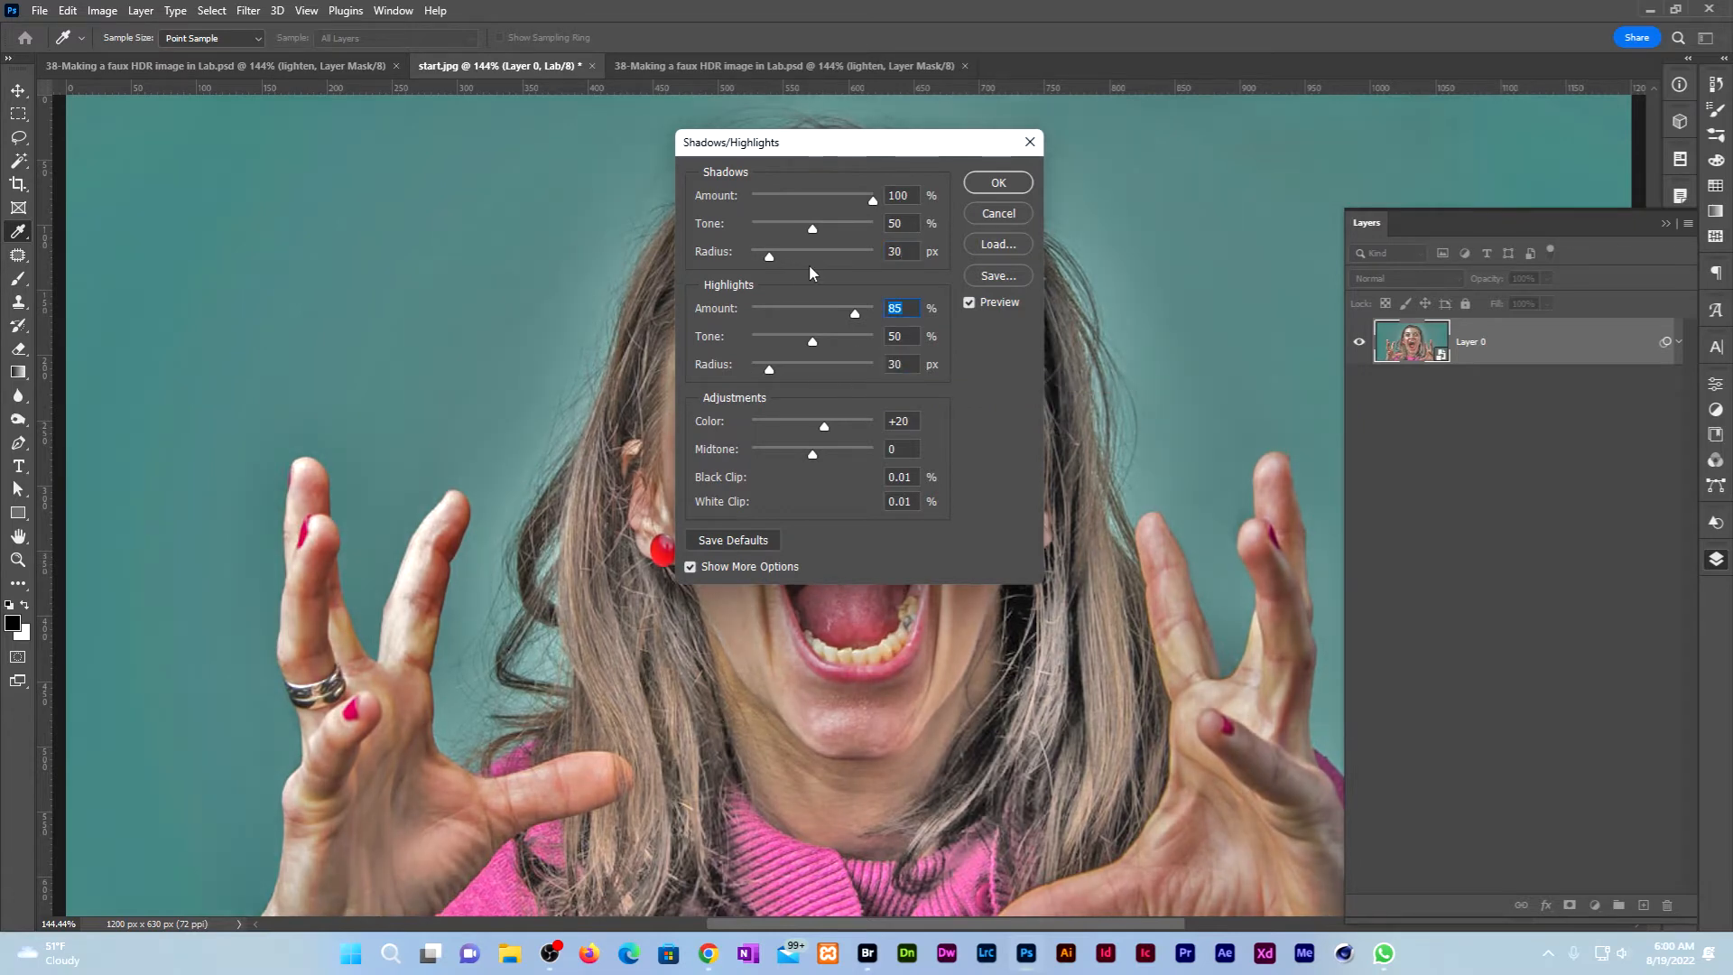
pyautogui.doubleClick(903, 251)
pyautogui.write('70')
pyautogui.press('Tab')
pyautogui.press('Tab')
pyautogui.press('Tab')
pyautogui.write('50')
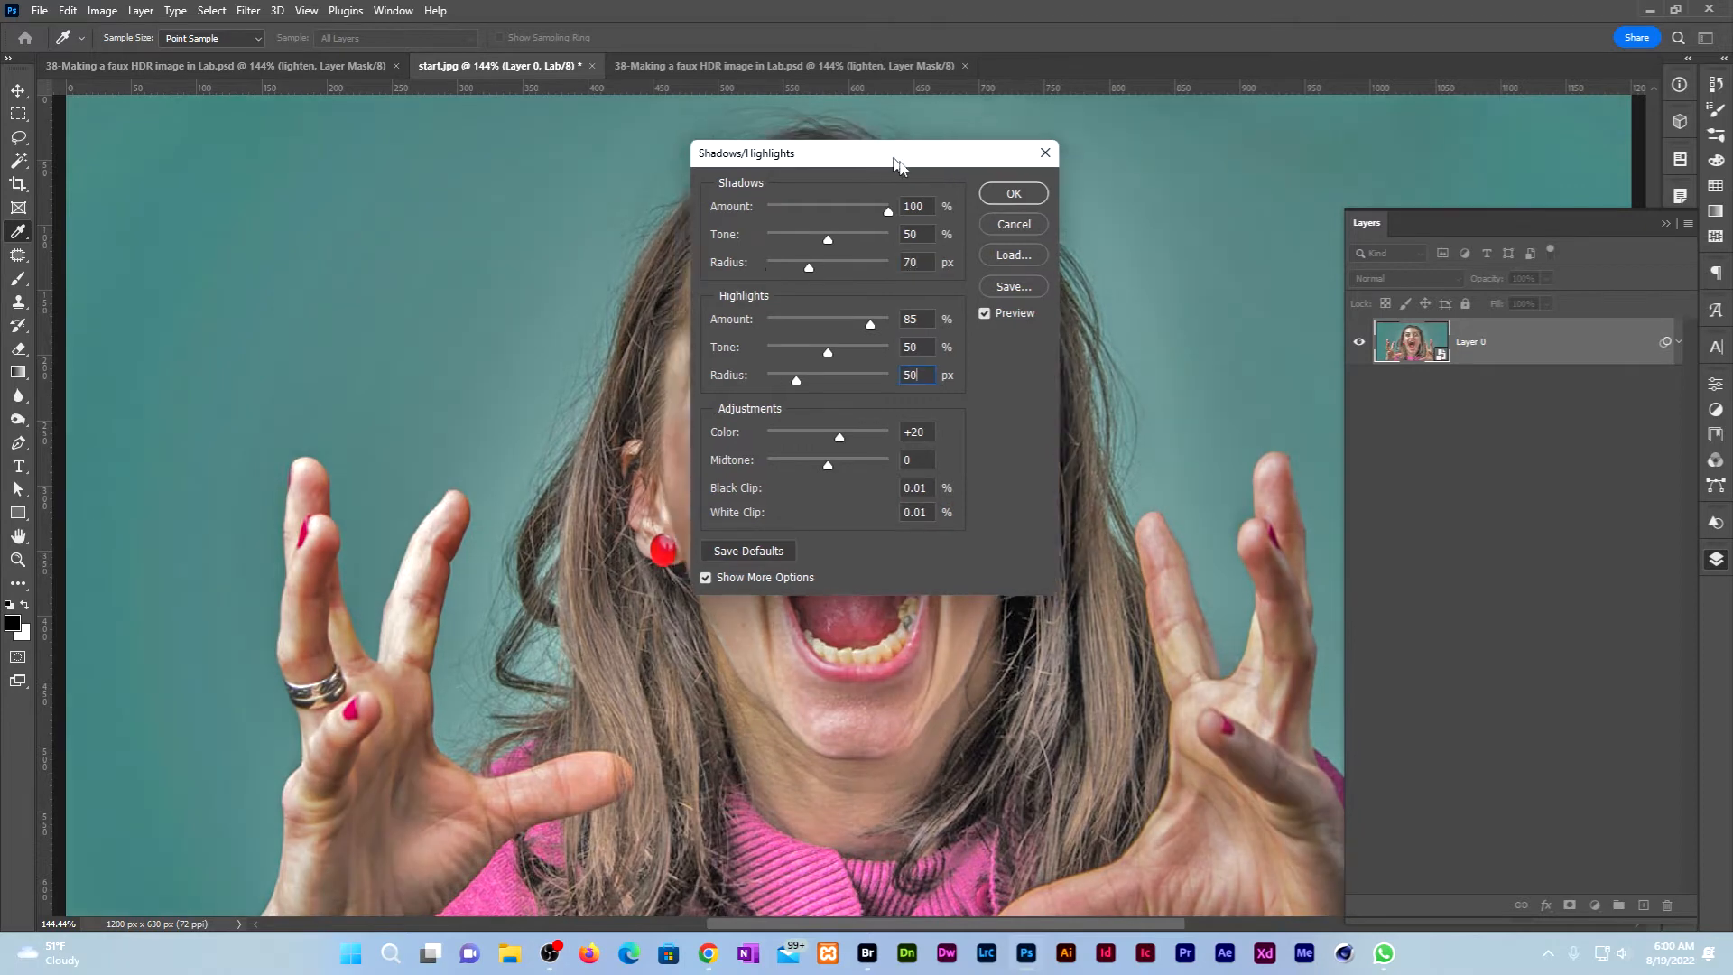
pyautogui.moveTo(861, 153); pyautogui.dragTo(1151, 144)
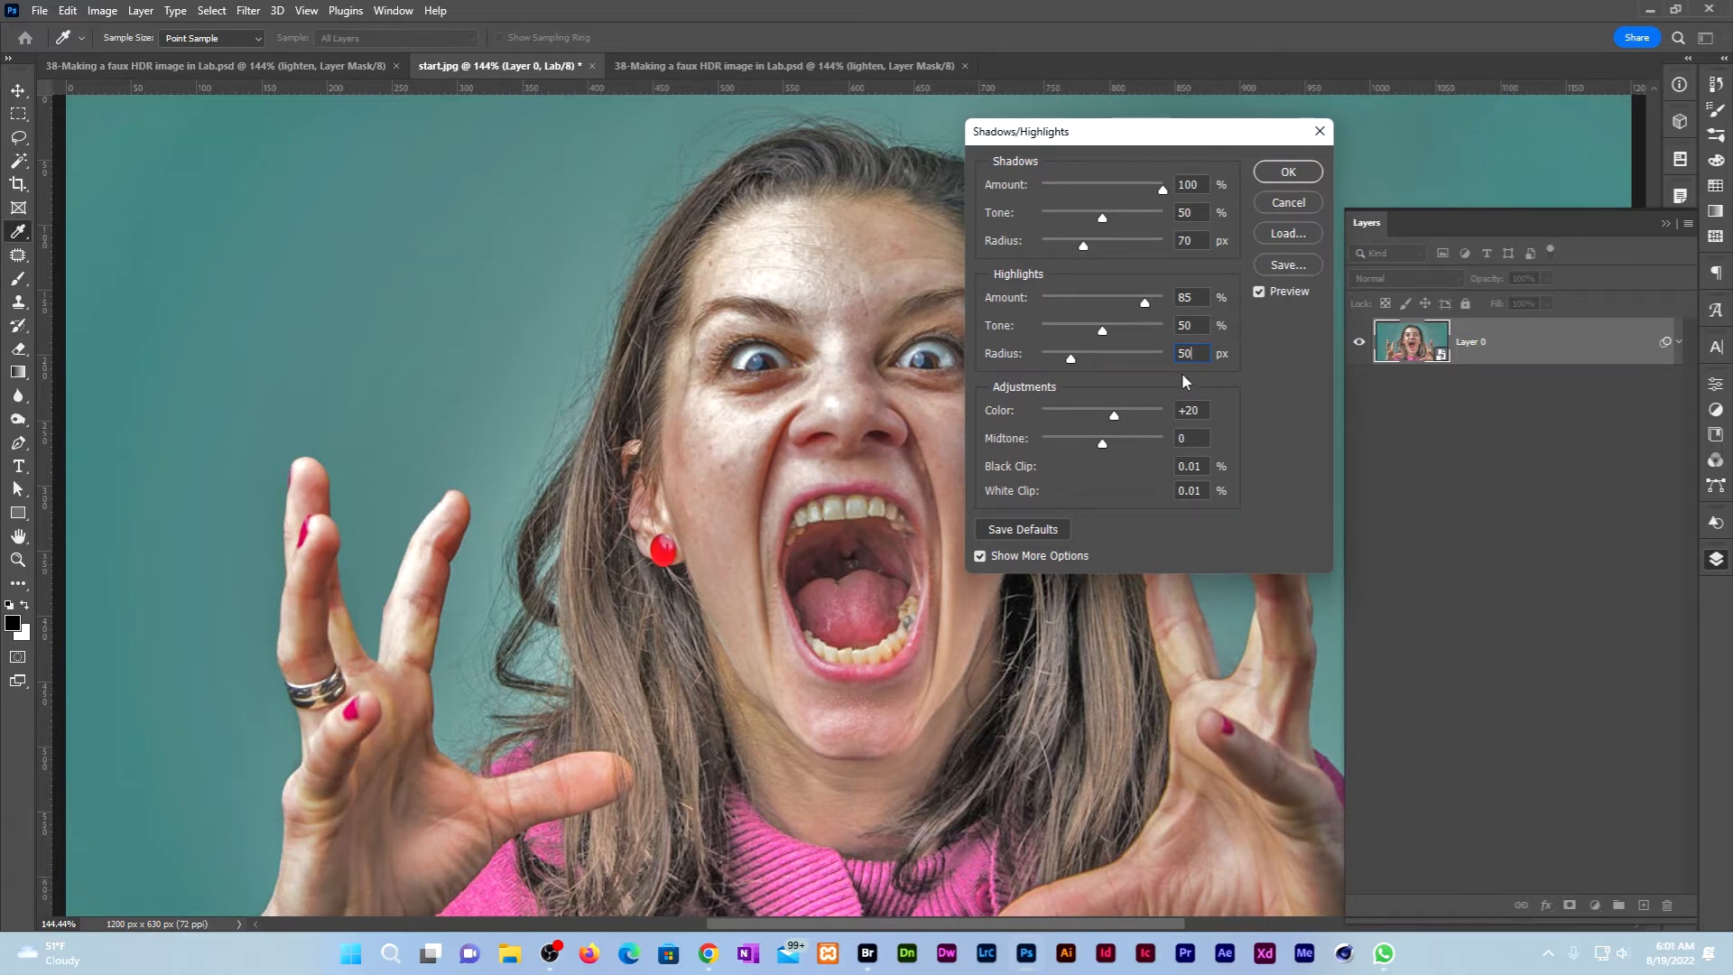
# Step: Set the Highlights Tone to 60% and the Midtone to 50, and apply the Shadows/Highlights adjustment
pyautogui.doubleClick(1193, 324)
pyautogui.write('60')
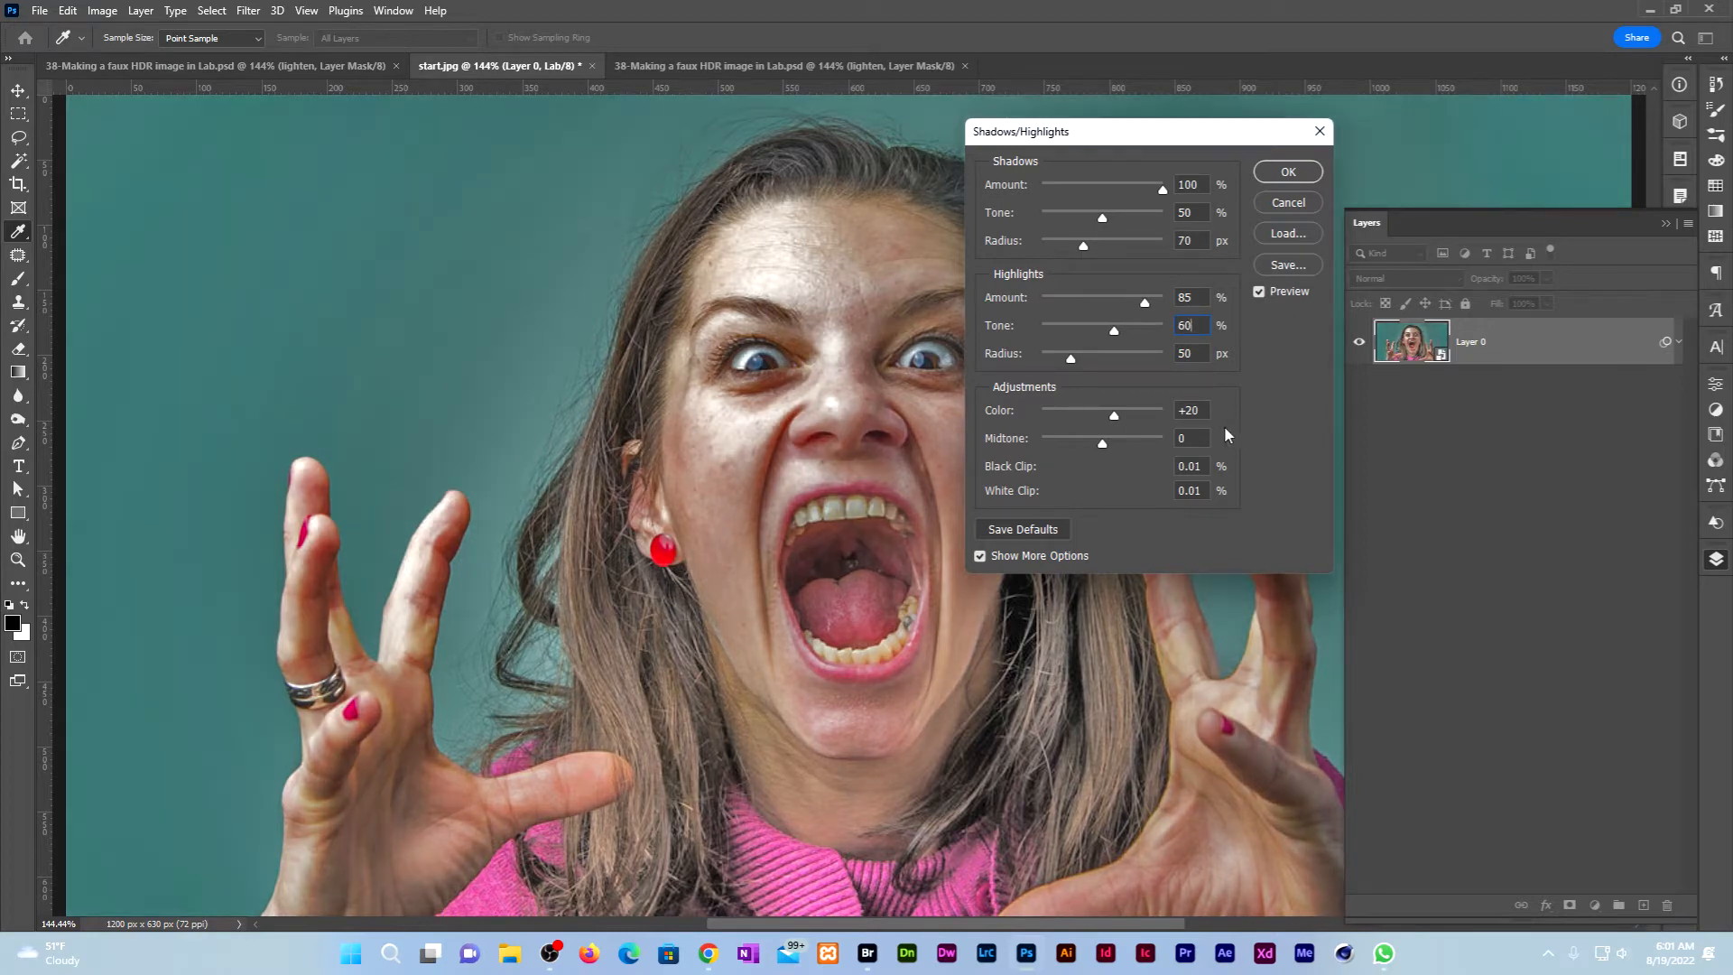
pyautogui.doubleClick(1187, 440)
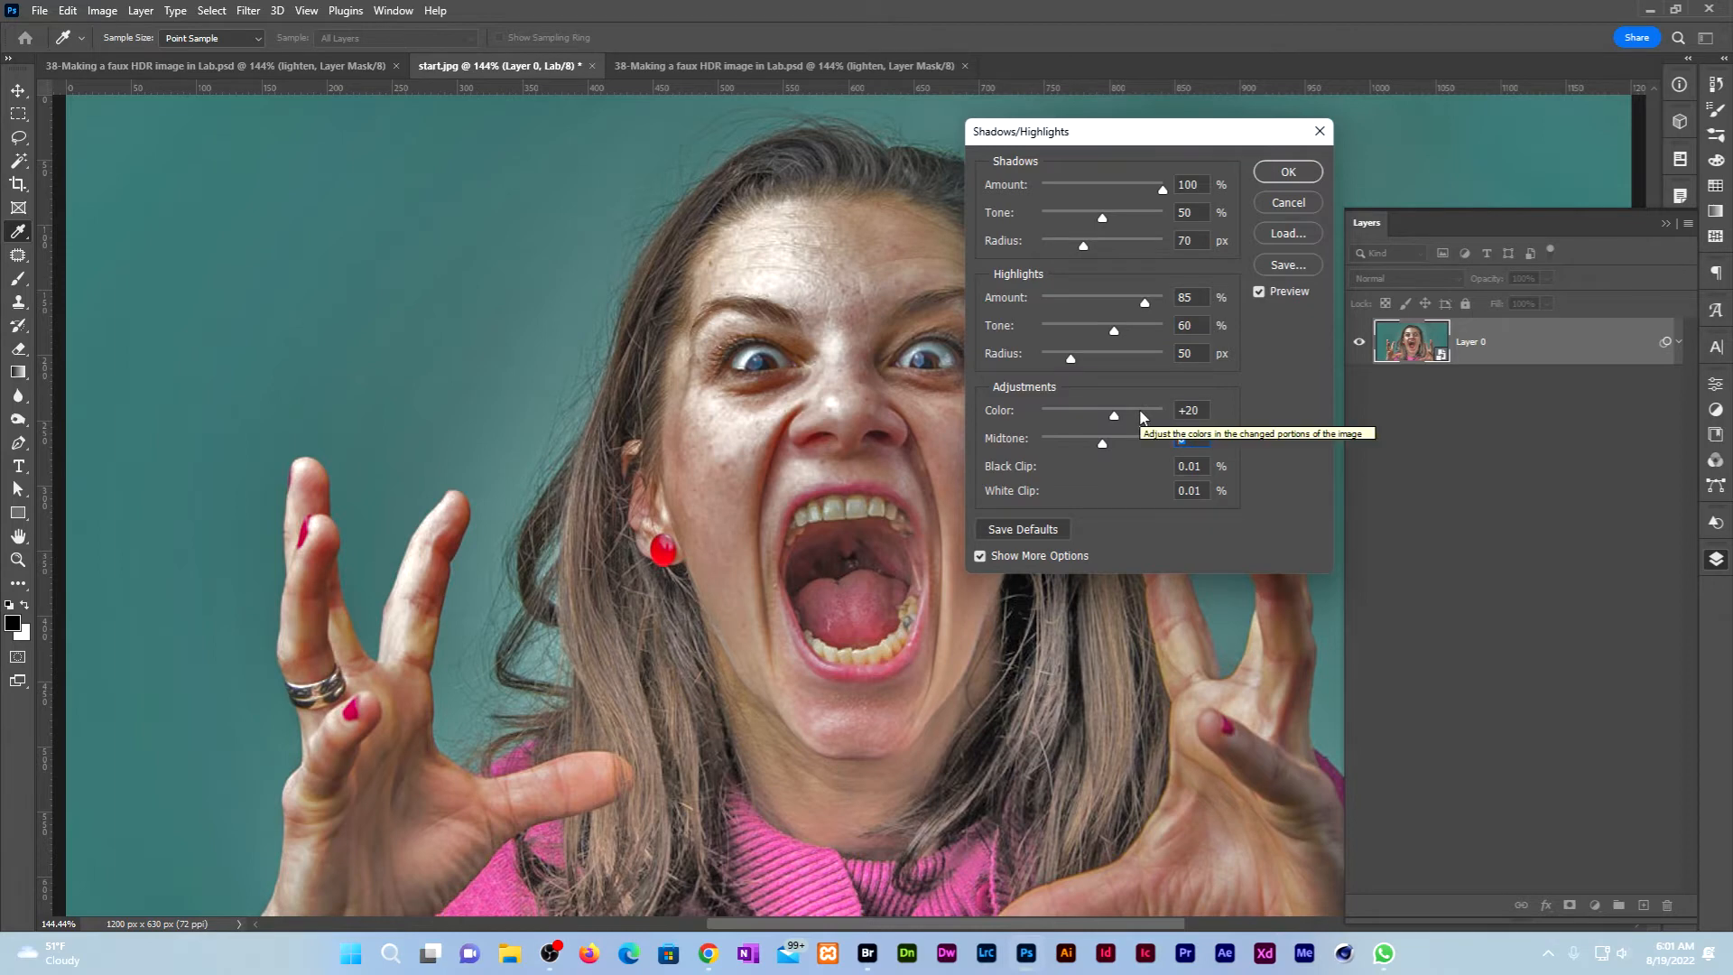
pyautogui.write('50')
pyautogui.click(1288, 173)
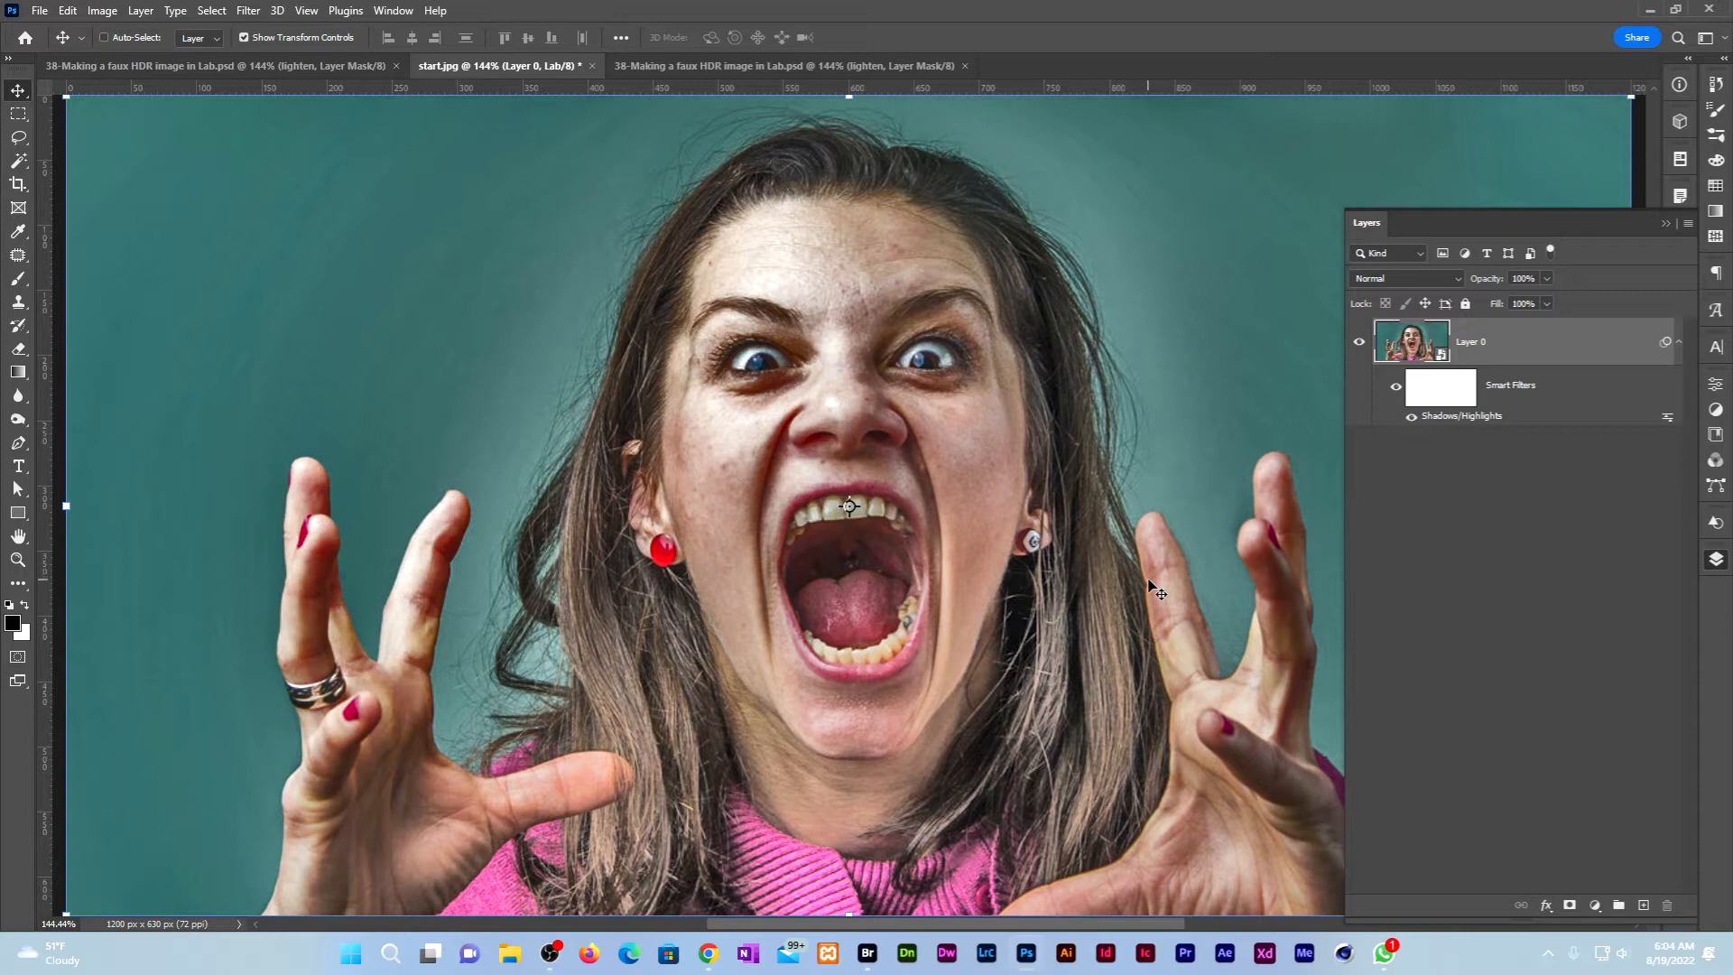
# Step: Change the blending mode of the Shadows/Highlights smart filter to Luminosity
pyautogui.doubleClick(1667, 422)
pyautogui.click(1267, 365)
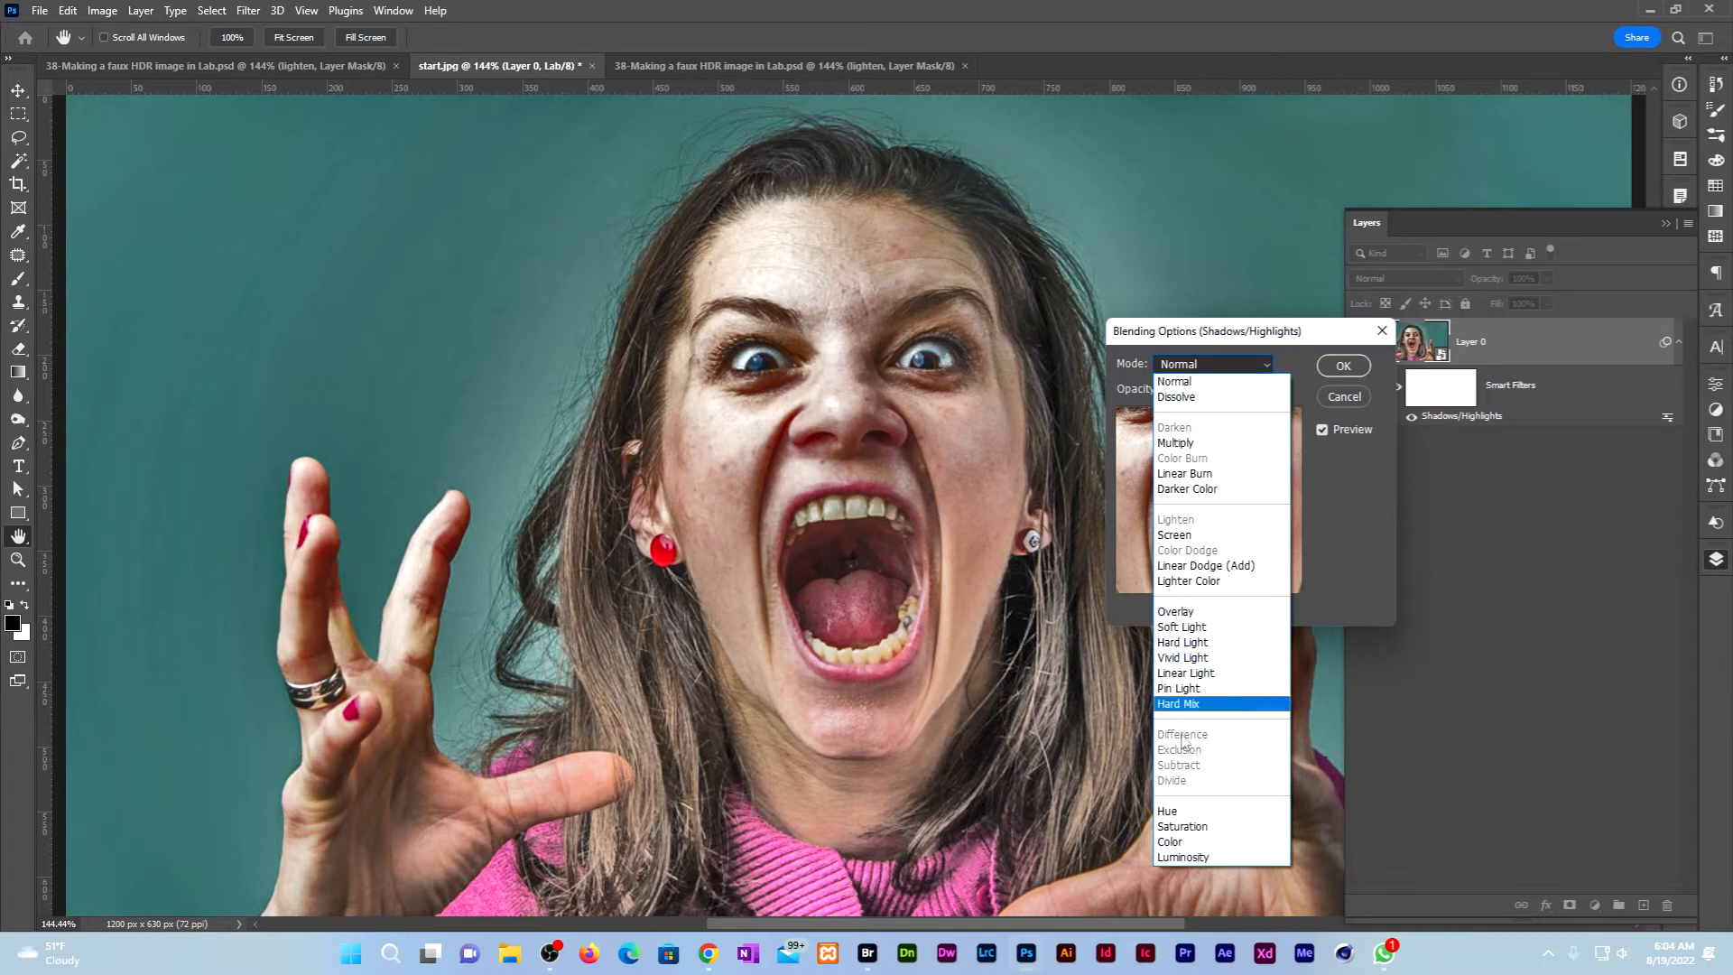
pyautogui.click(1206, 857)
pyautogui.click(1343, 367)
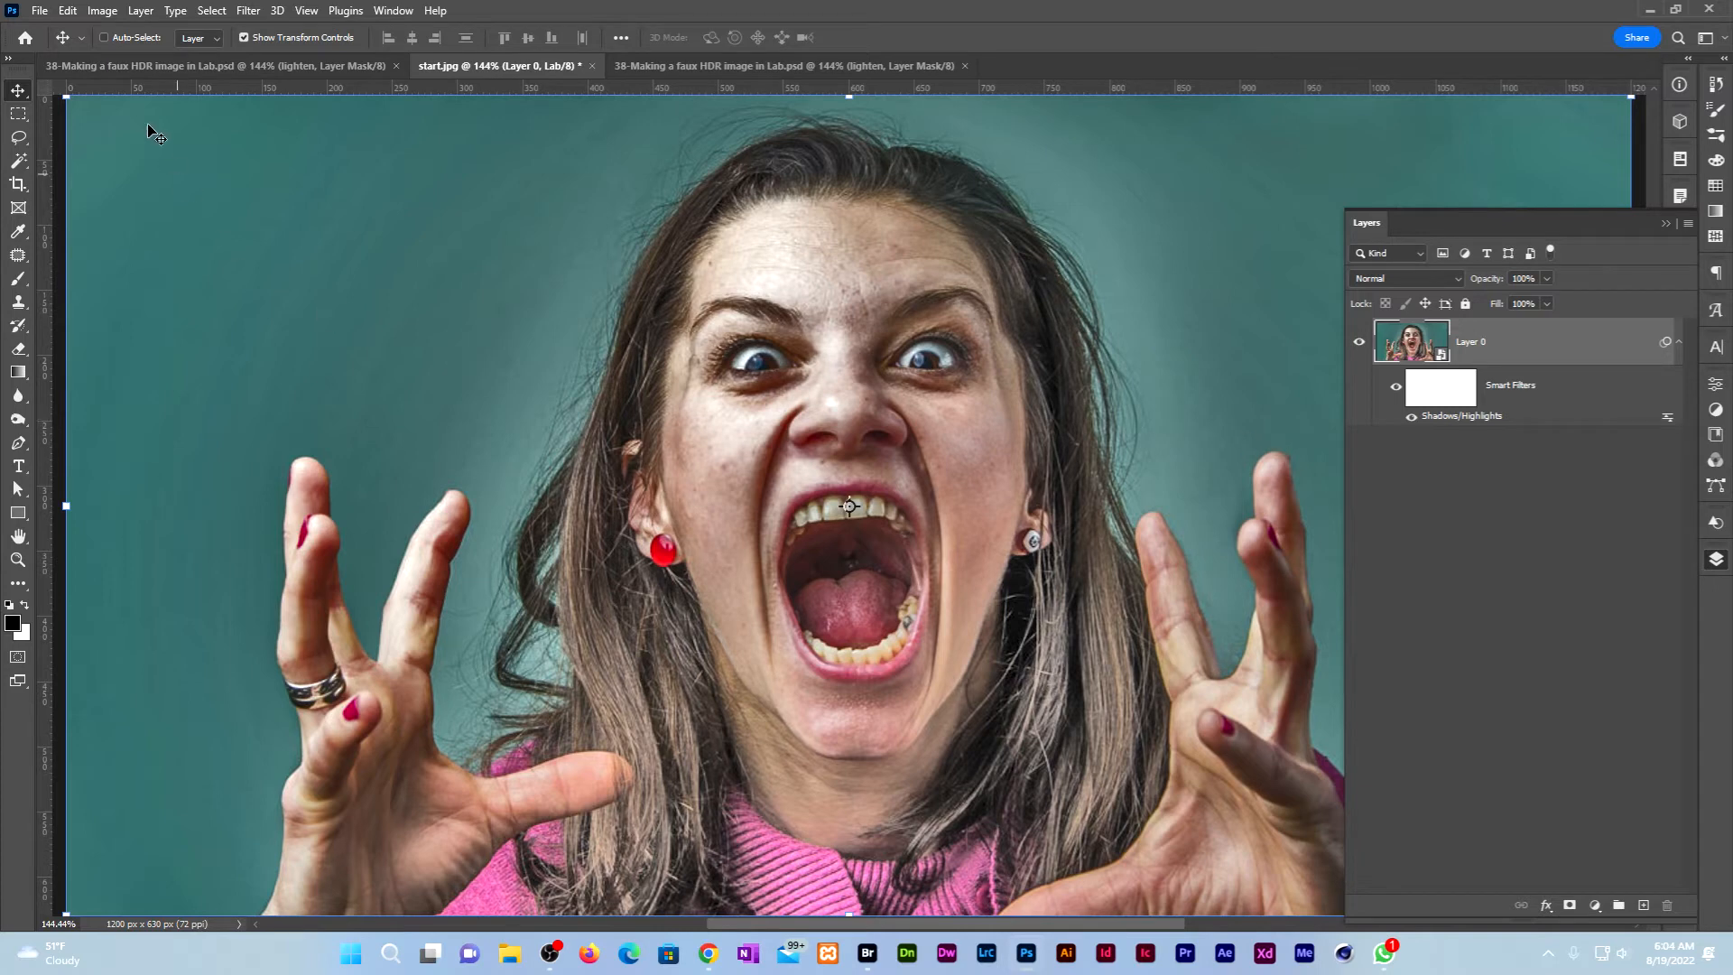
# Step: Convert Layer 0 together with its Shadows/Highlights smart filter into a new smart object
pyautogui.click(112, 18)
pyautogui.moveTo(131, 32)
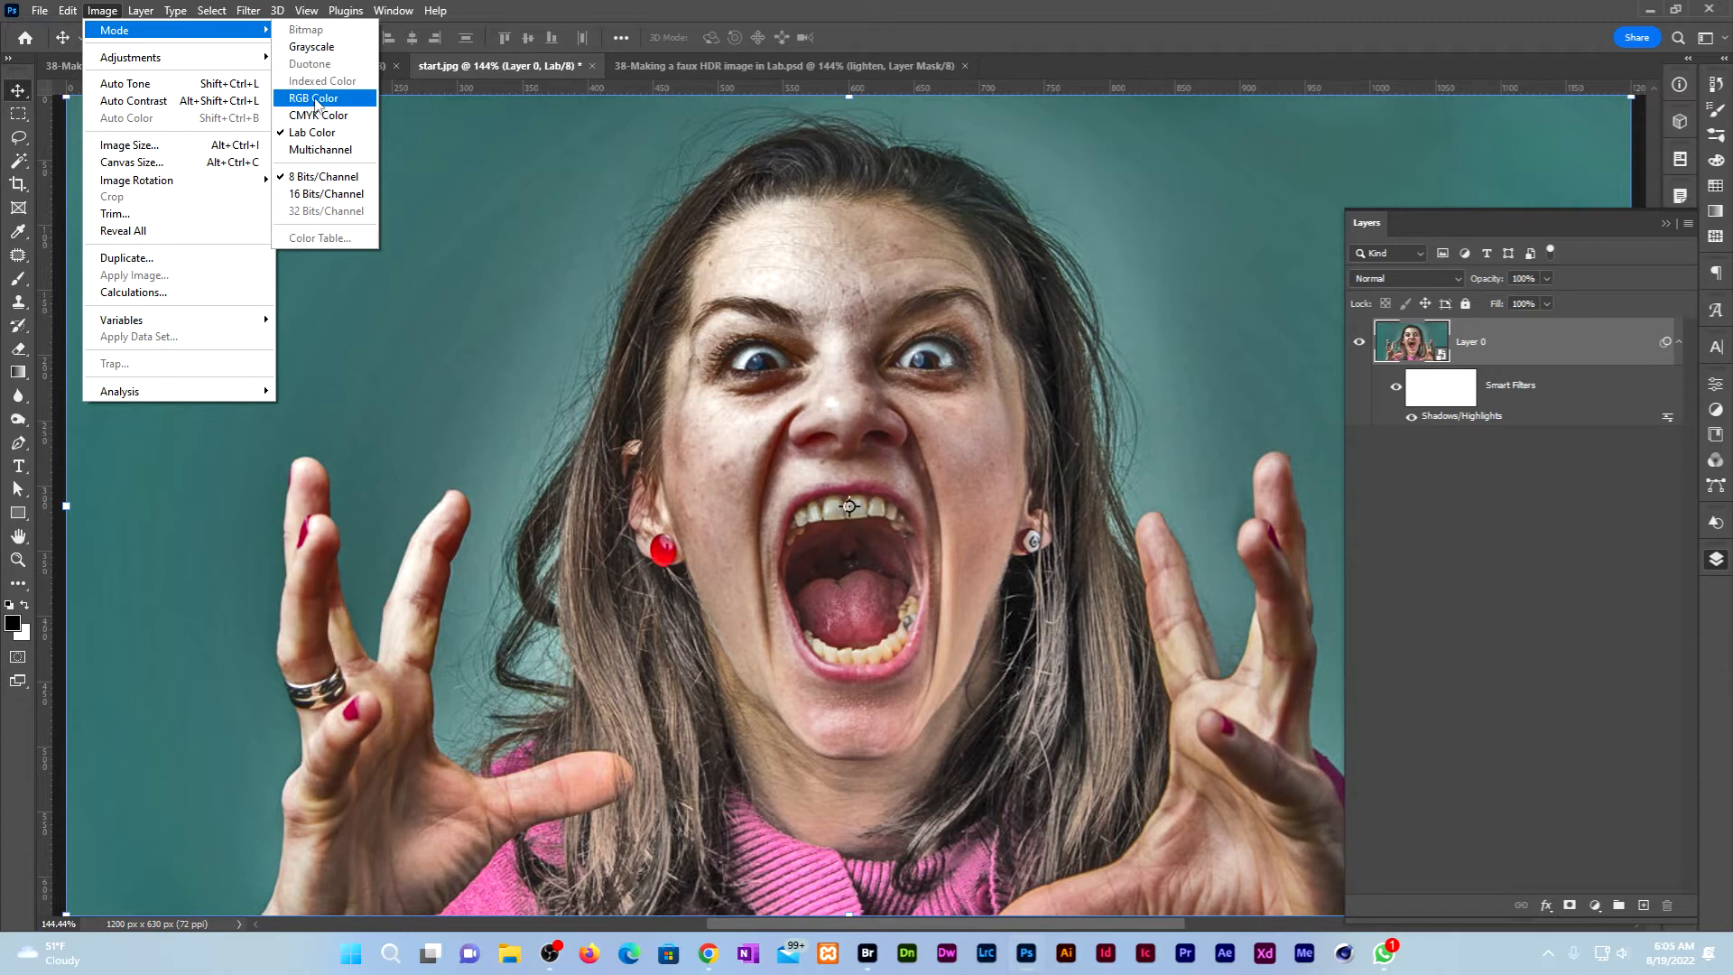
pyautogui.rightClick(1571, 347)
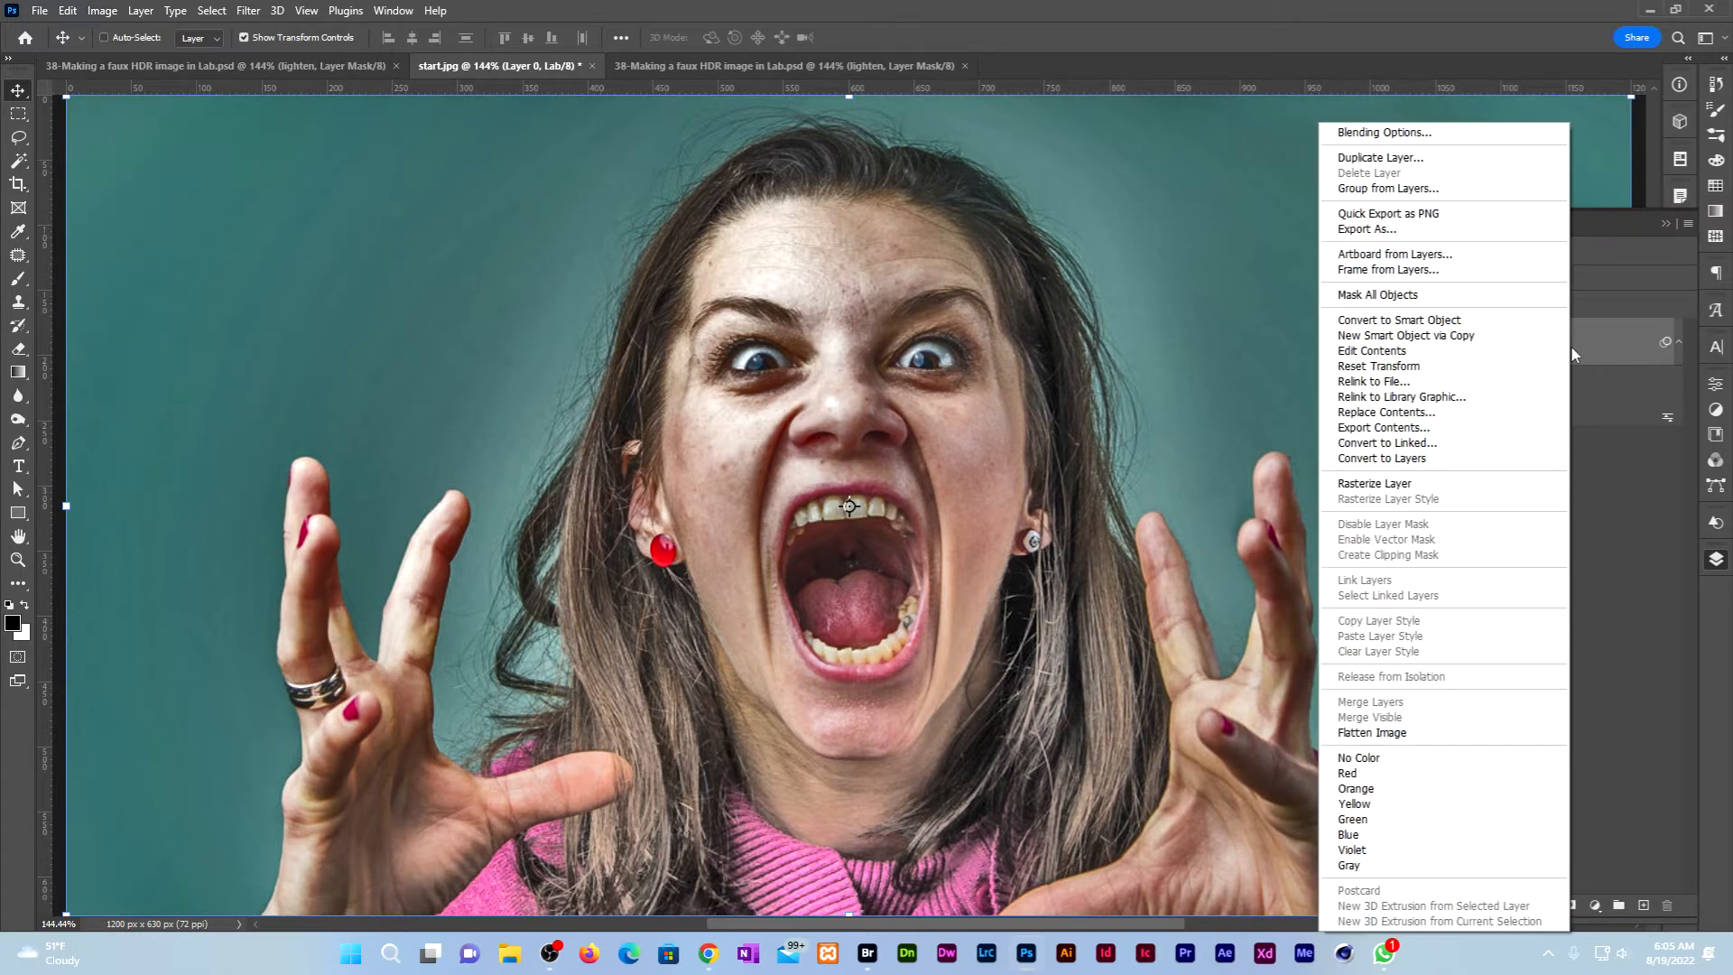
pyautogui.click(1491, 321)
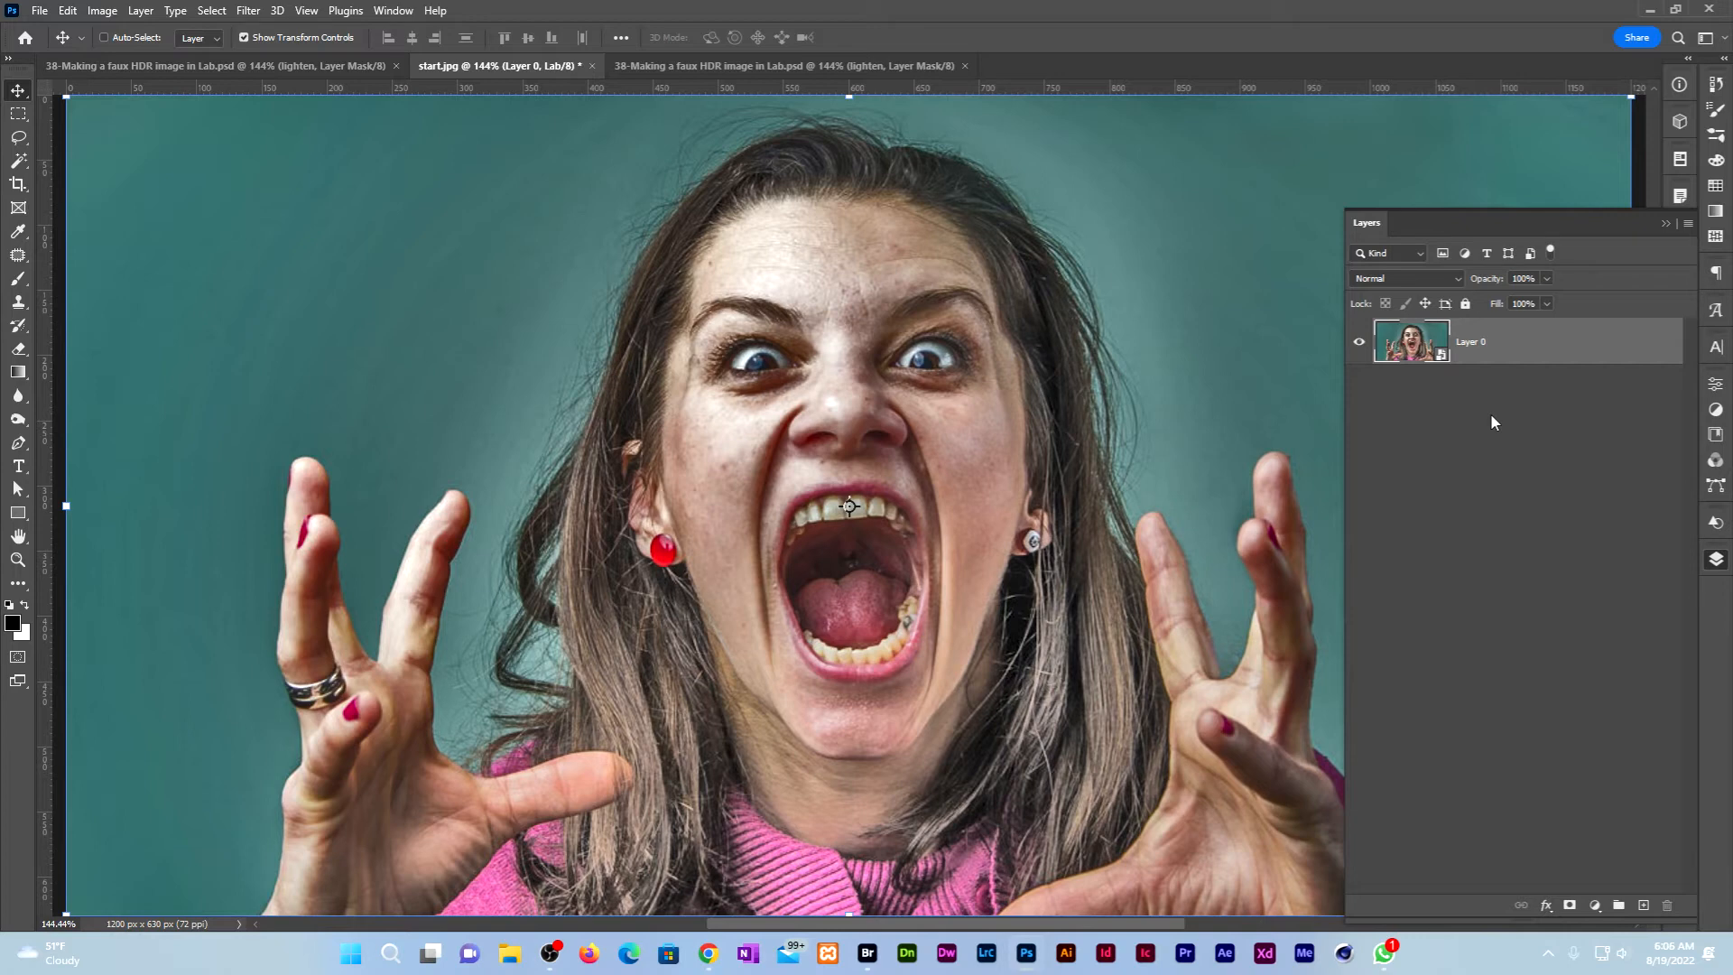
# Step: Convert the image to RGB Color mode without rasterizing the smart object
pyautogui.click(102, 11)
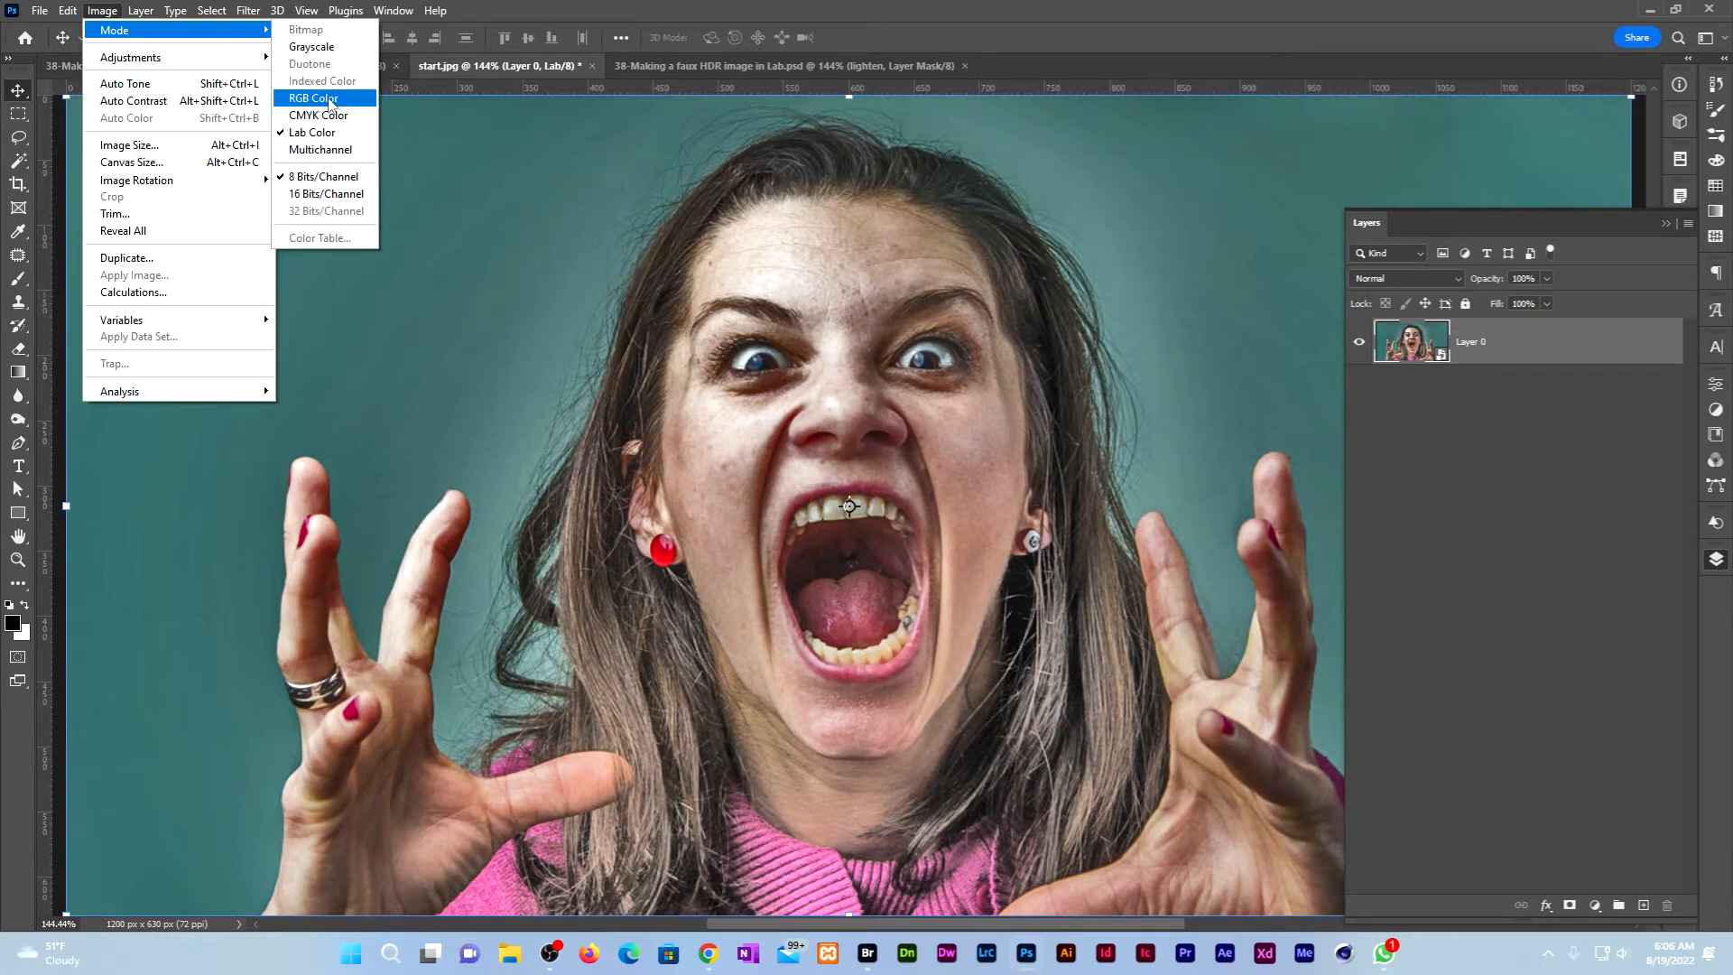
pyautogui.click(326, 99)
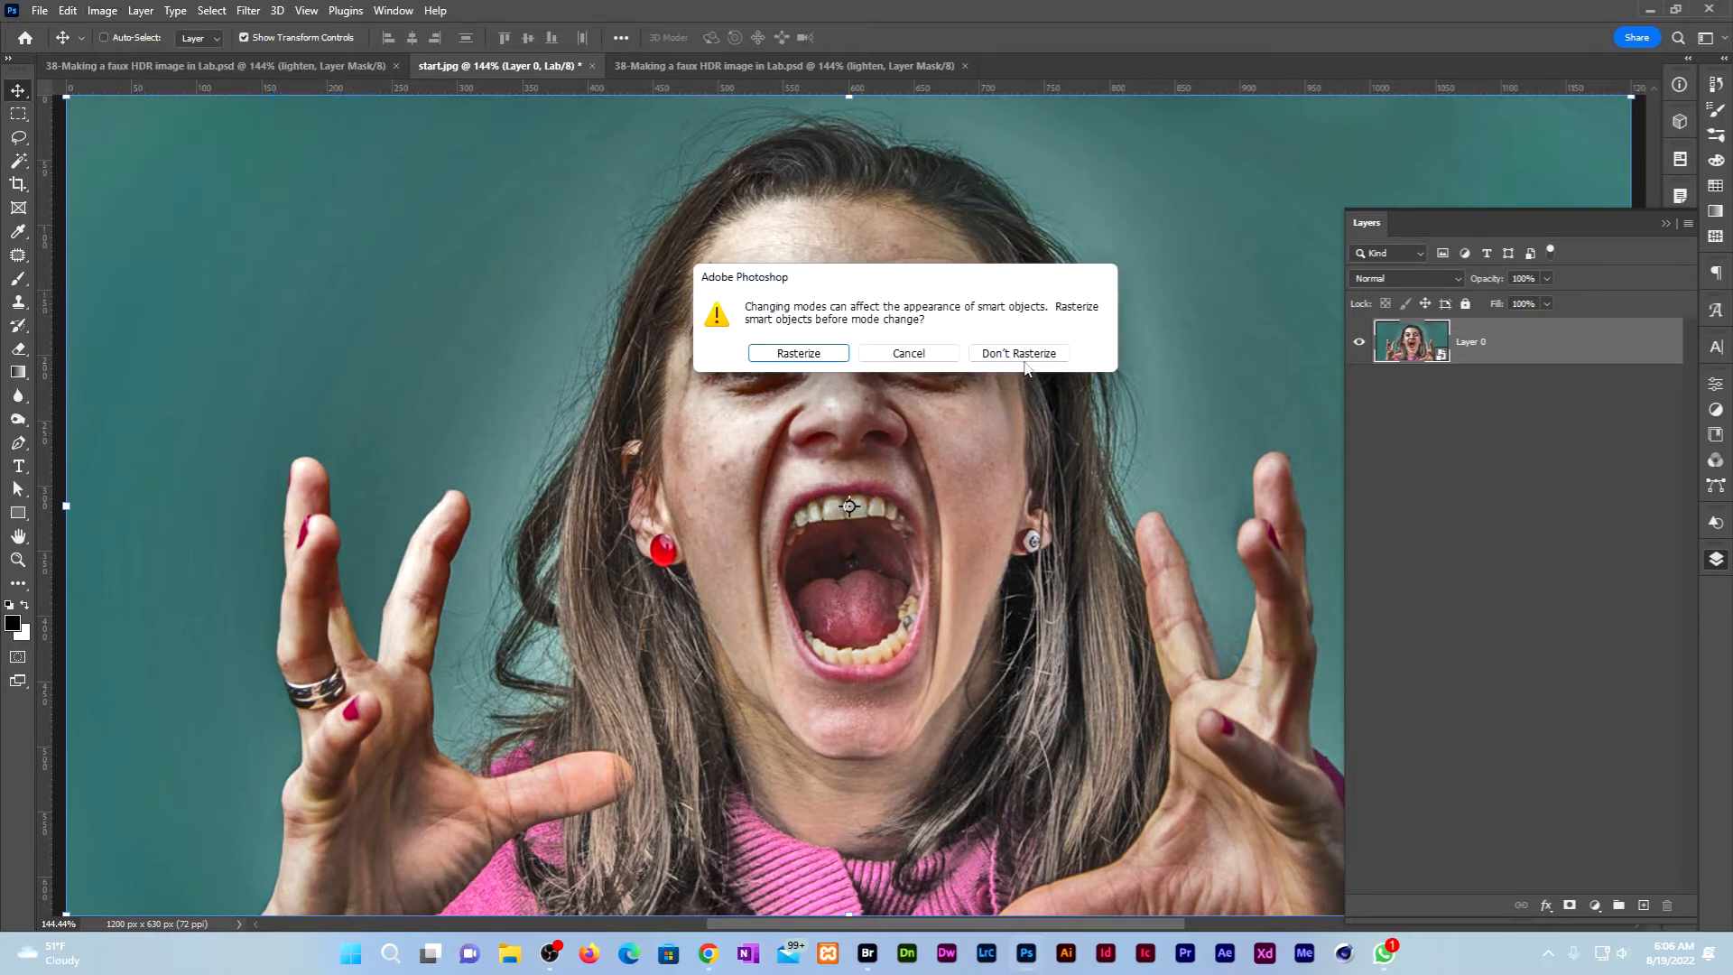
pyautogui.click(1026, 360)
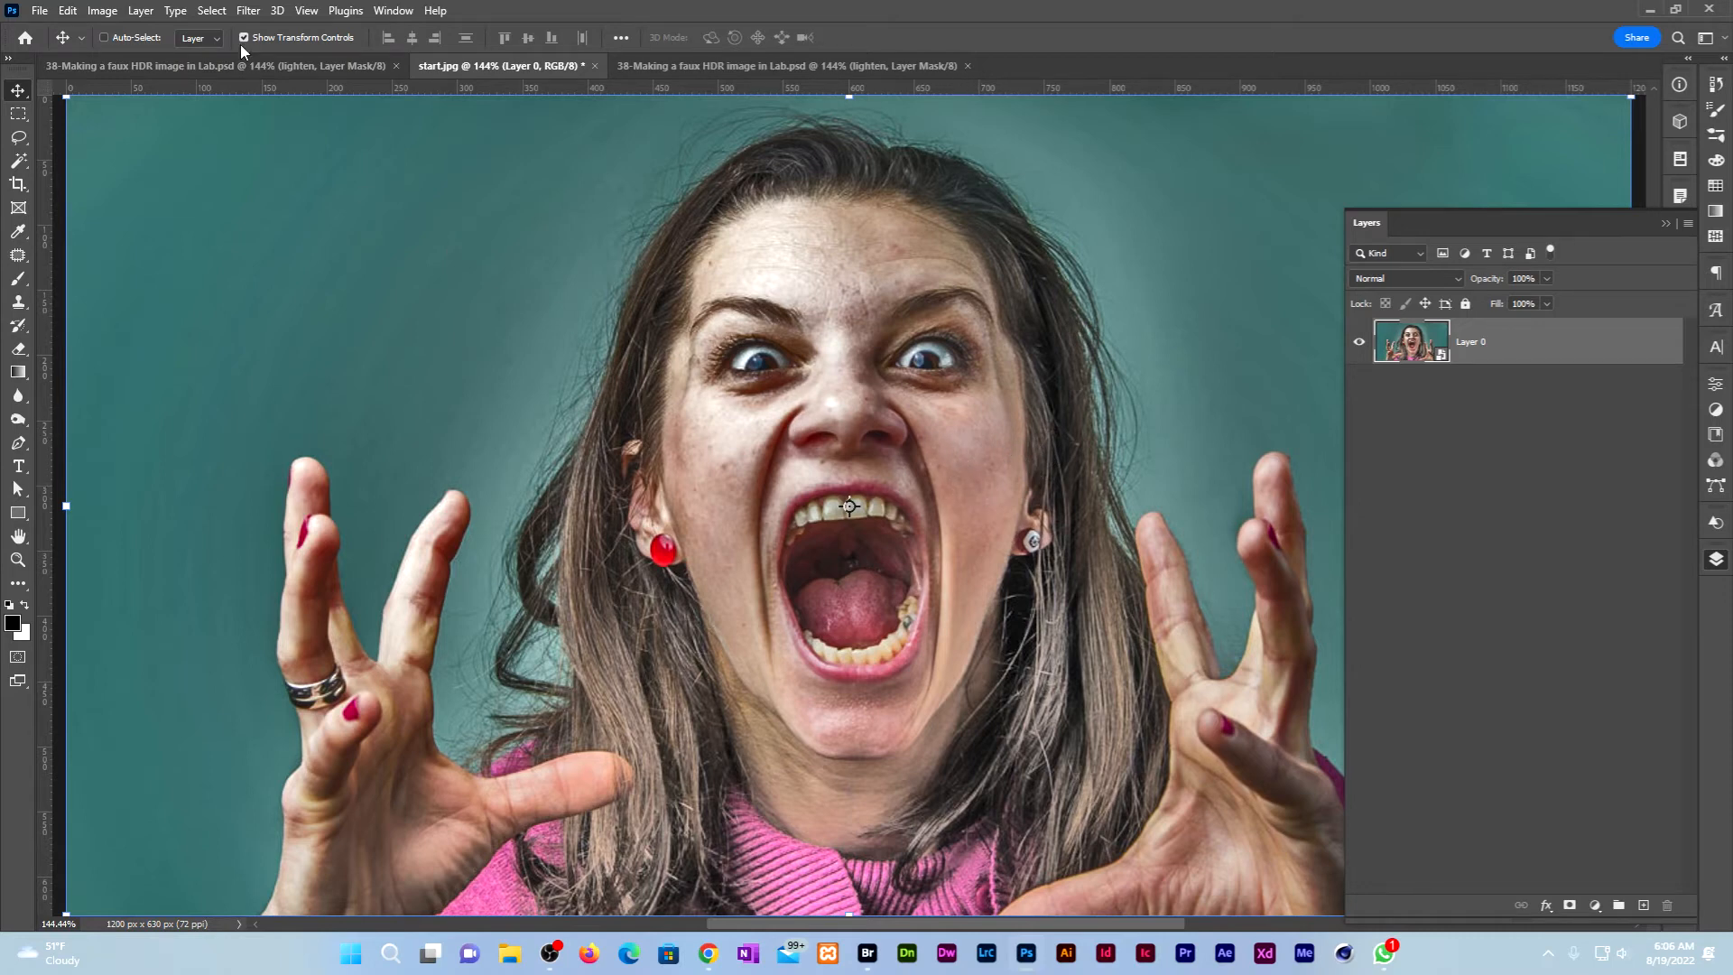
# Step: Select the reddish tones with Color Range, sampling the lower lip and adding the shaded skin beside the nose
pyautogui.click(215, 11)
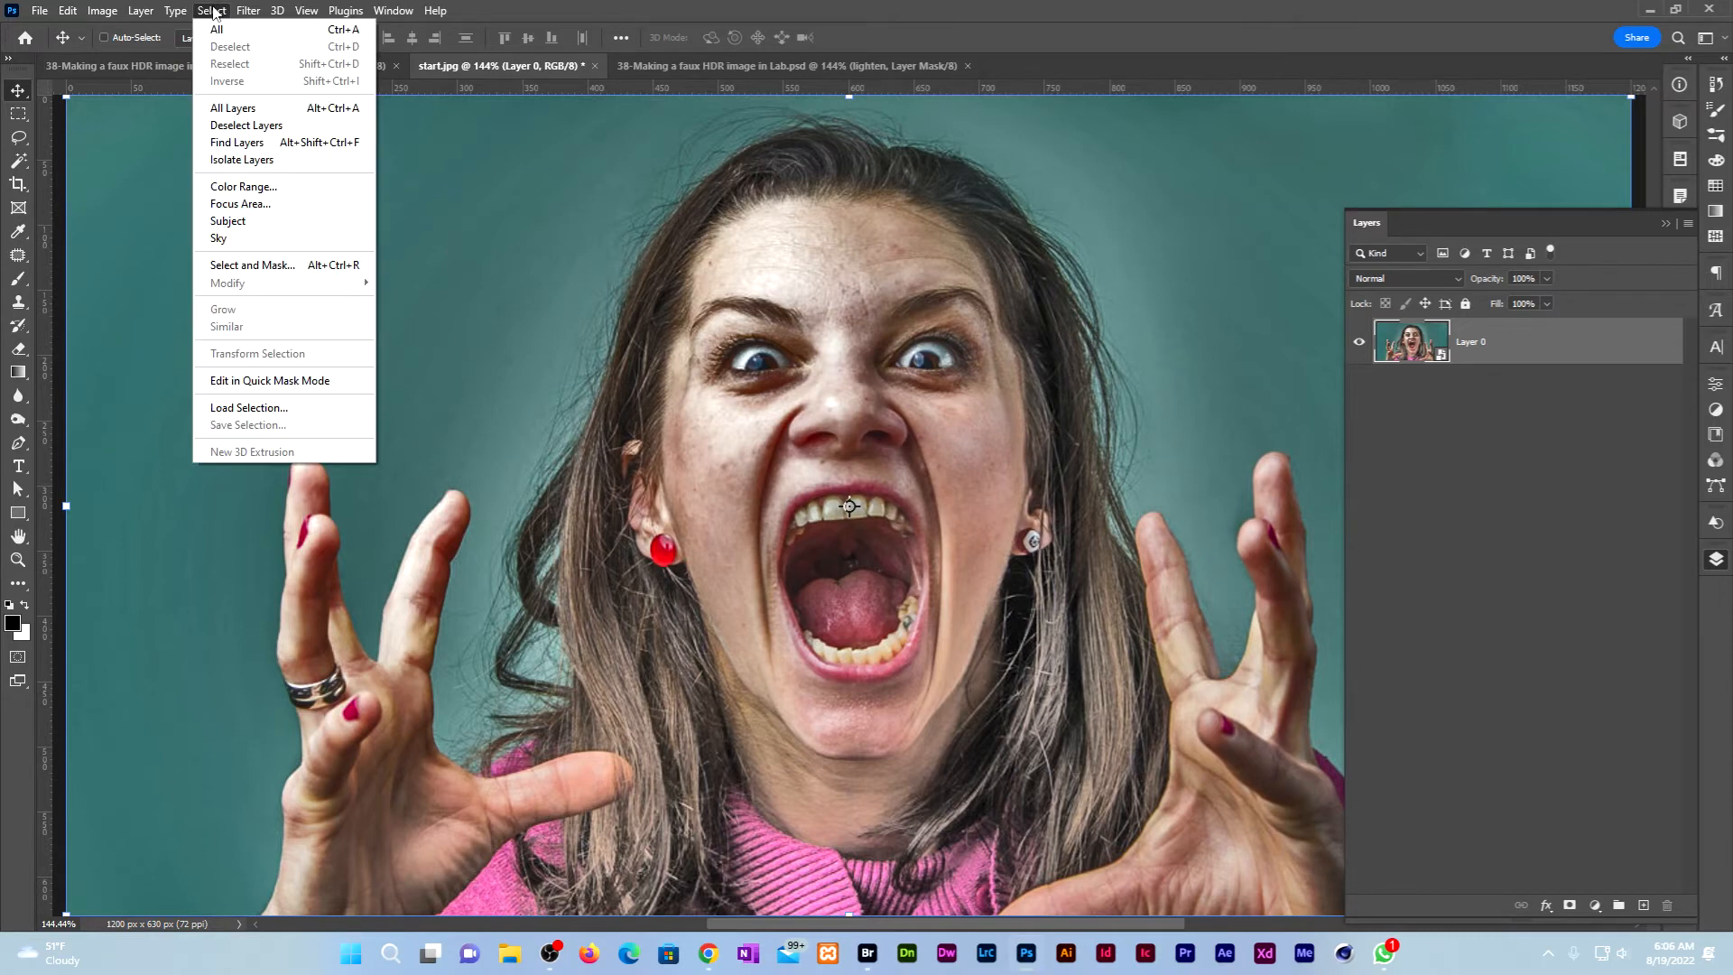
pyautogui.click(271, 187)
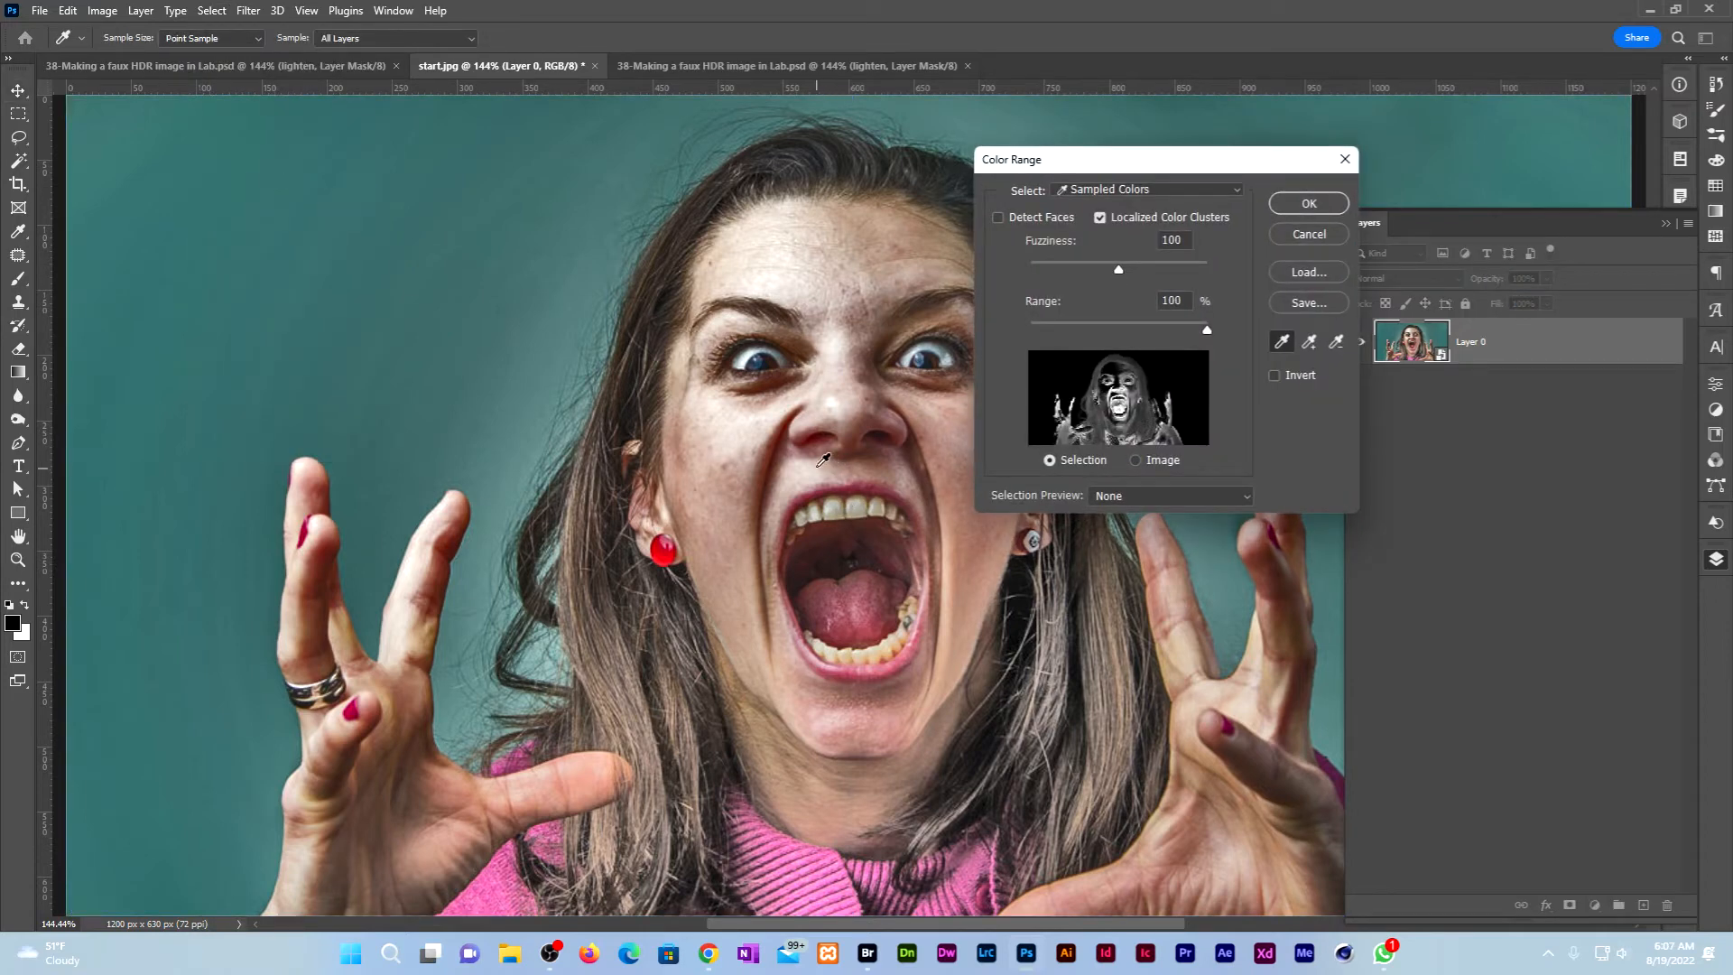
pyautogui.click(847, 671)
pyautogui.keyDown('shift'); pyautogui.click(832, 679); pyautogui.keyUp('shift')
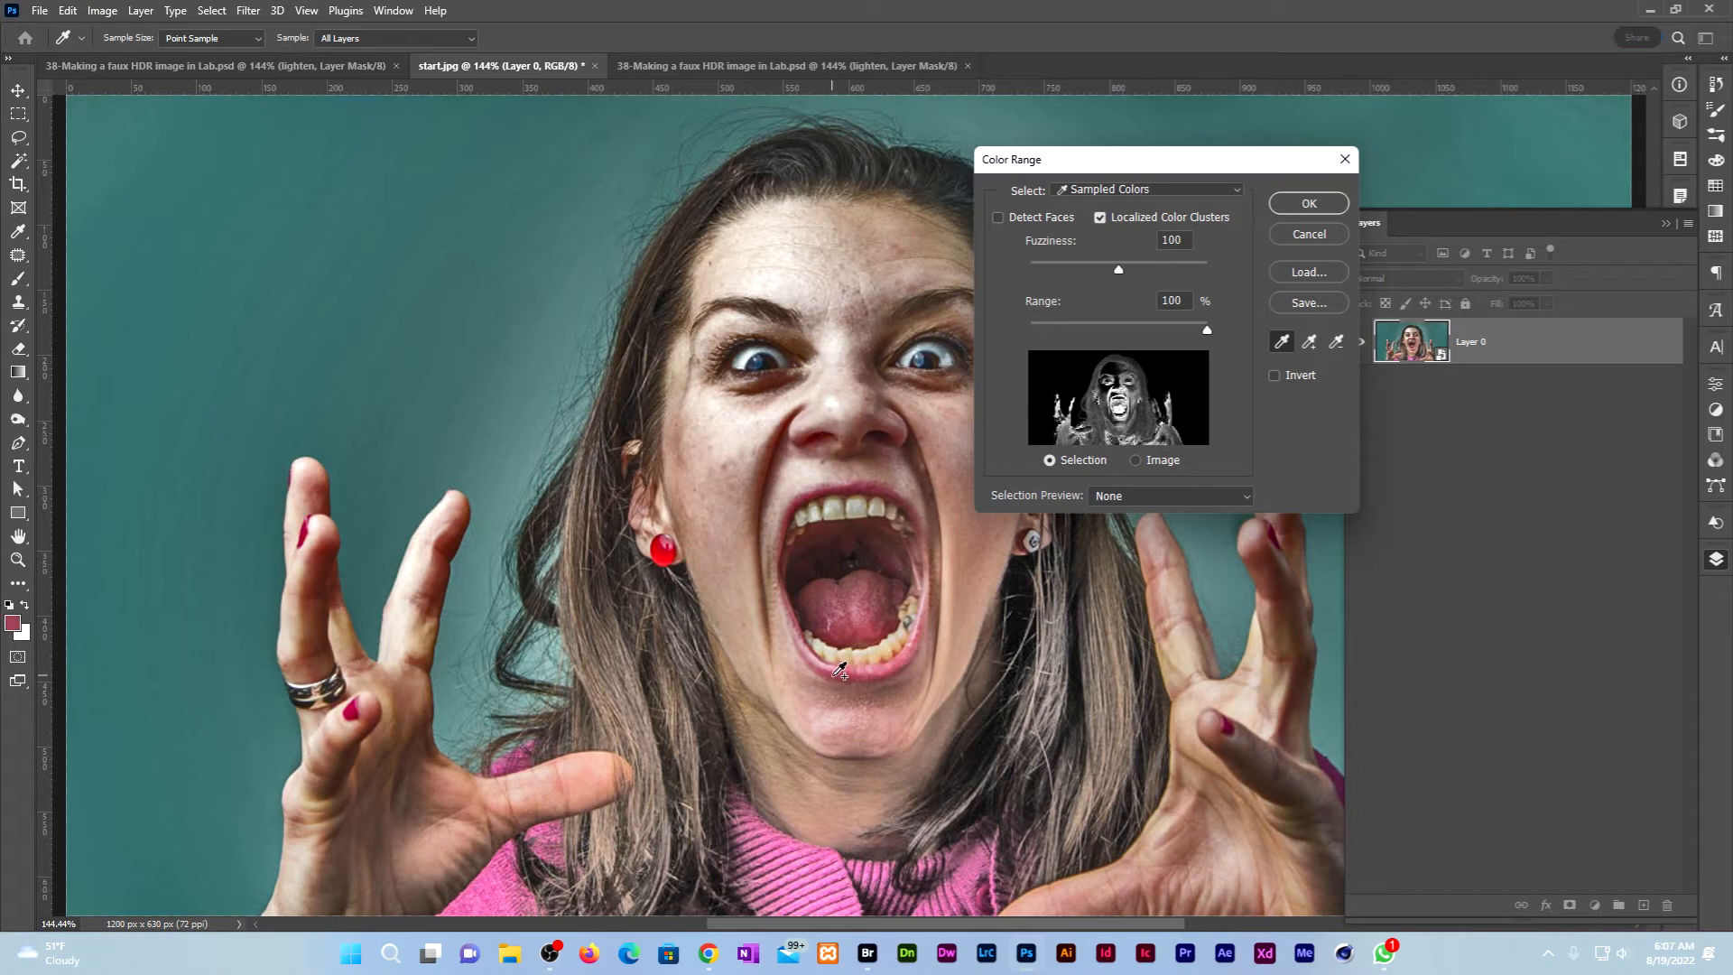
pyautogui.keyDown('shift'); pyautogui.click(783, 434); pyautogui.keyUp('shift')
pyautogui.click(1306, 204)
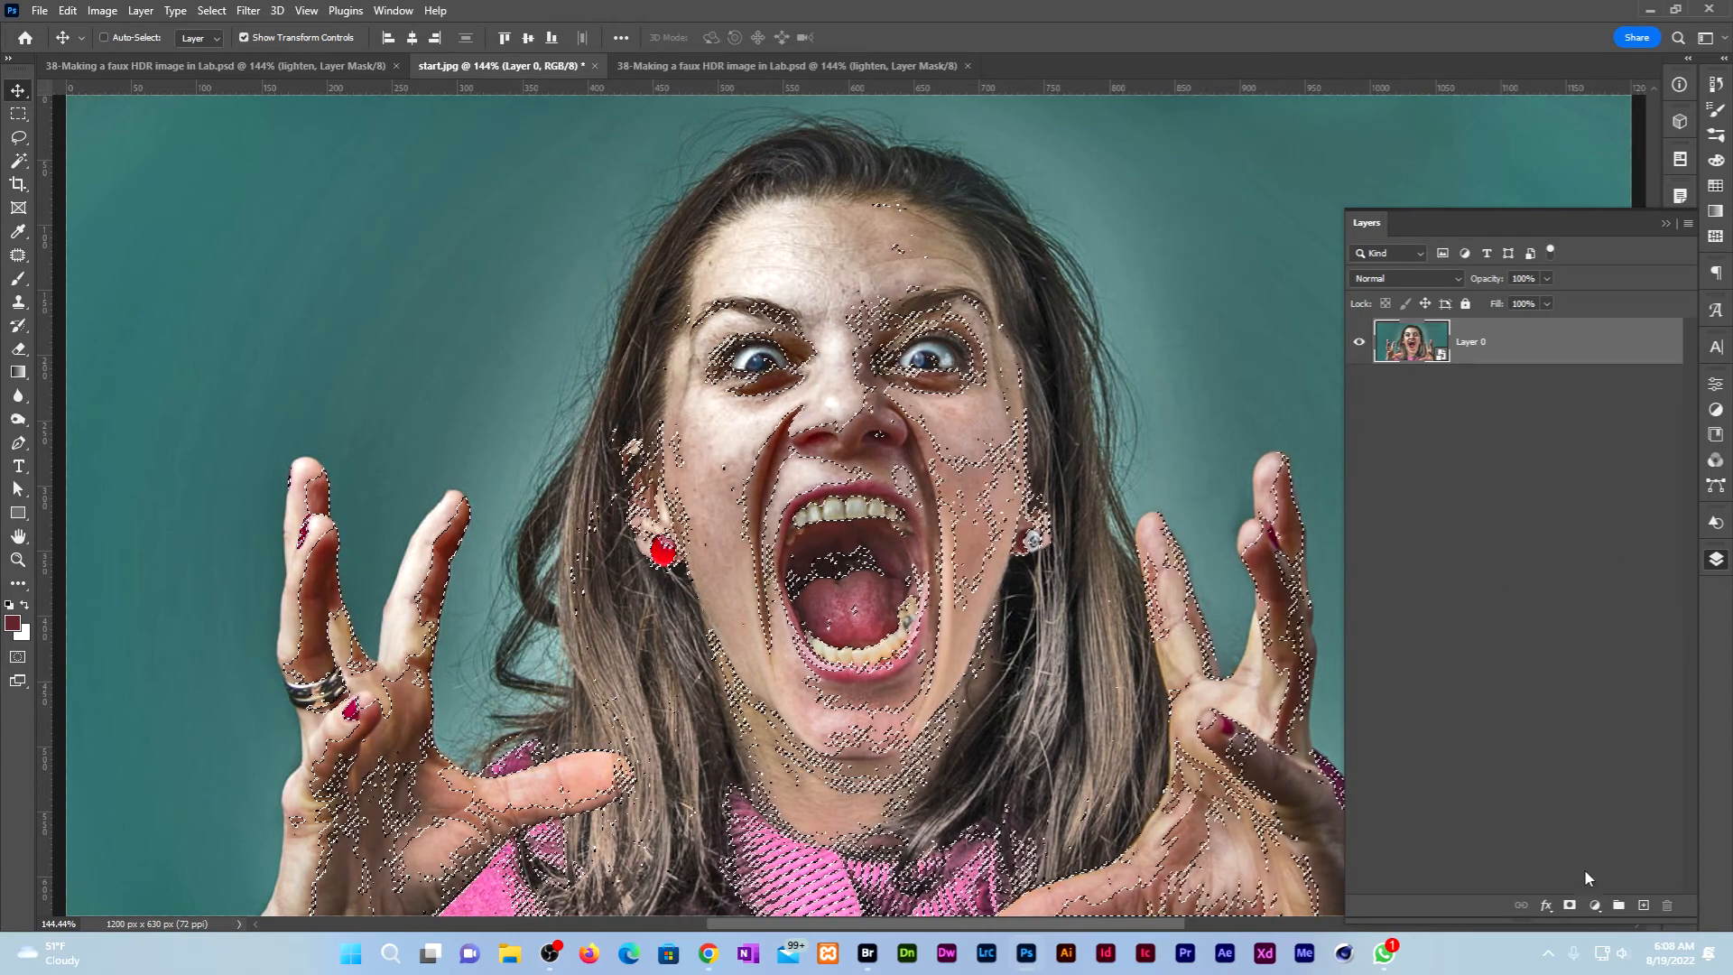
# Step: Add a Levels adjustment layer masked to the selected reddish tones and set its white output level to 170
pyautogui.click(1596, 904)
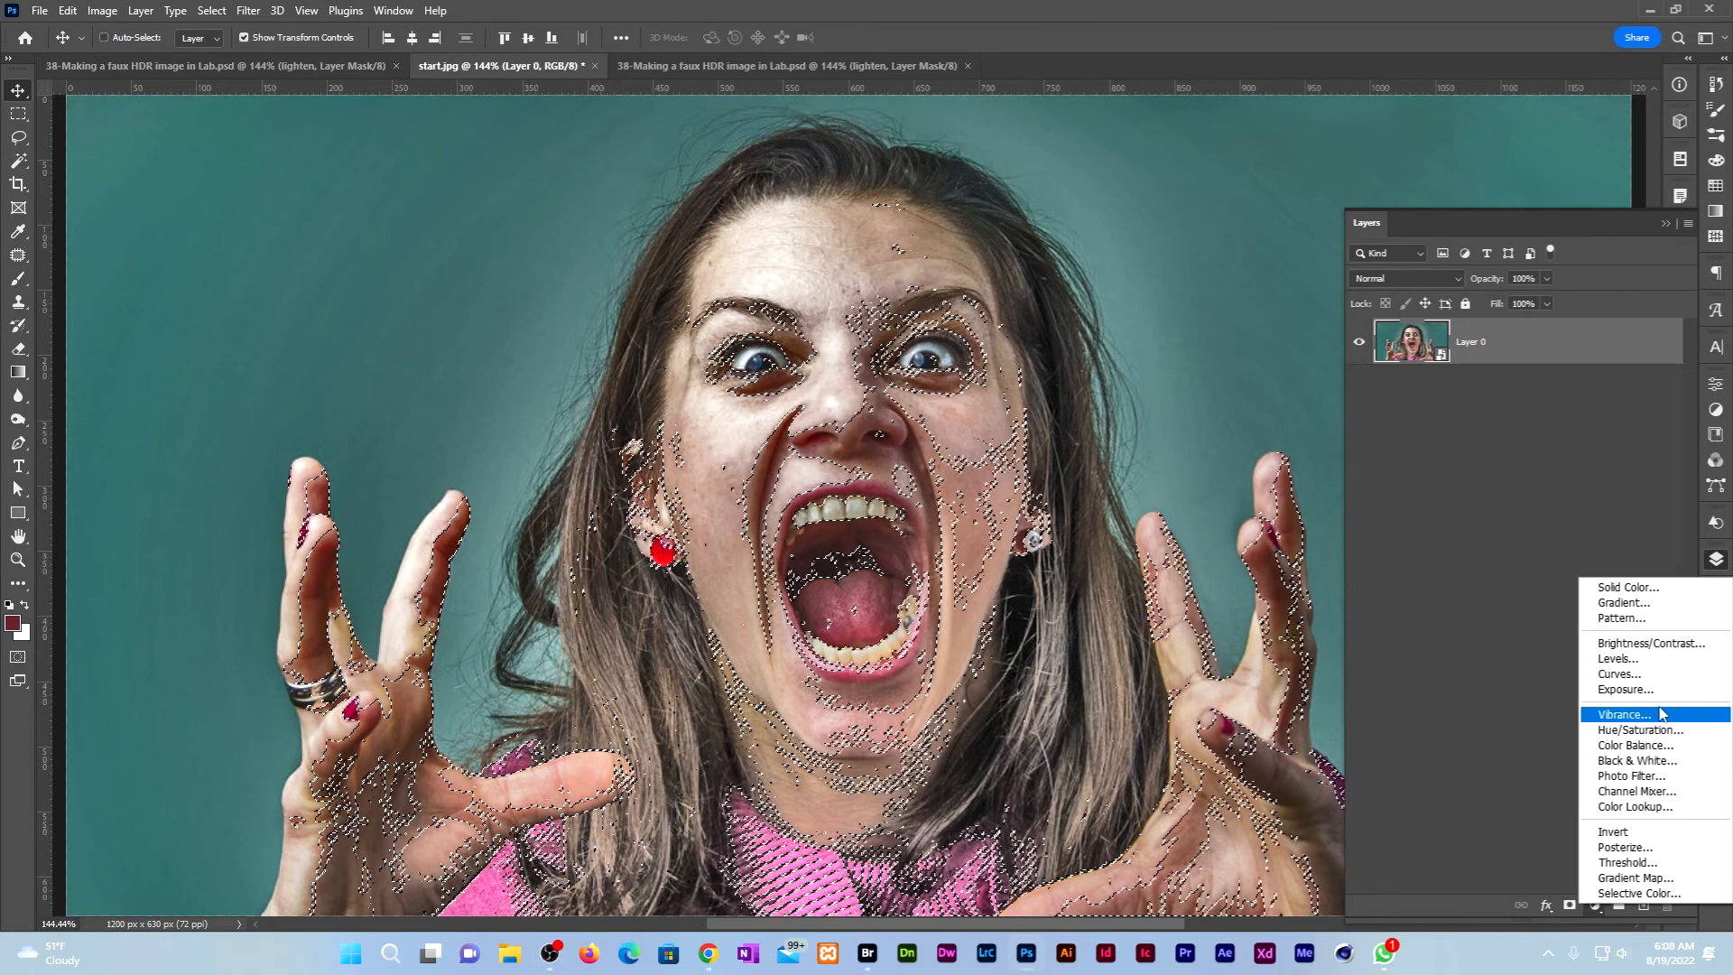
pyautogui.click(1656, 658)
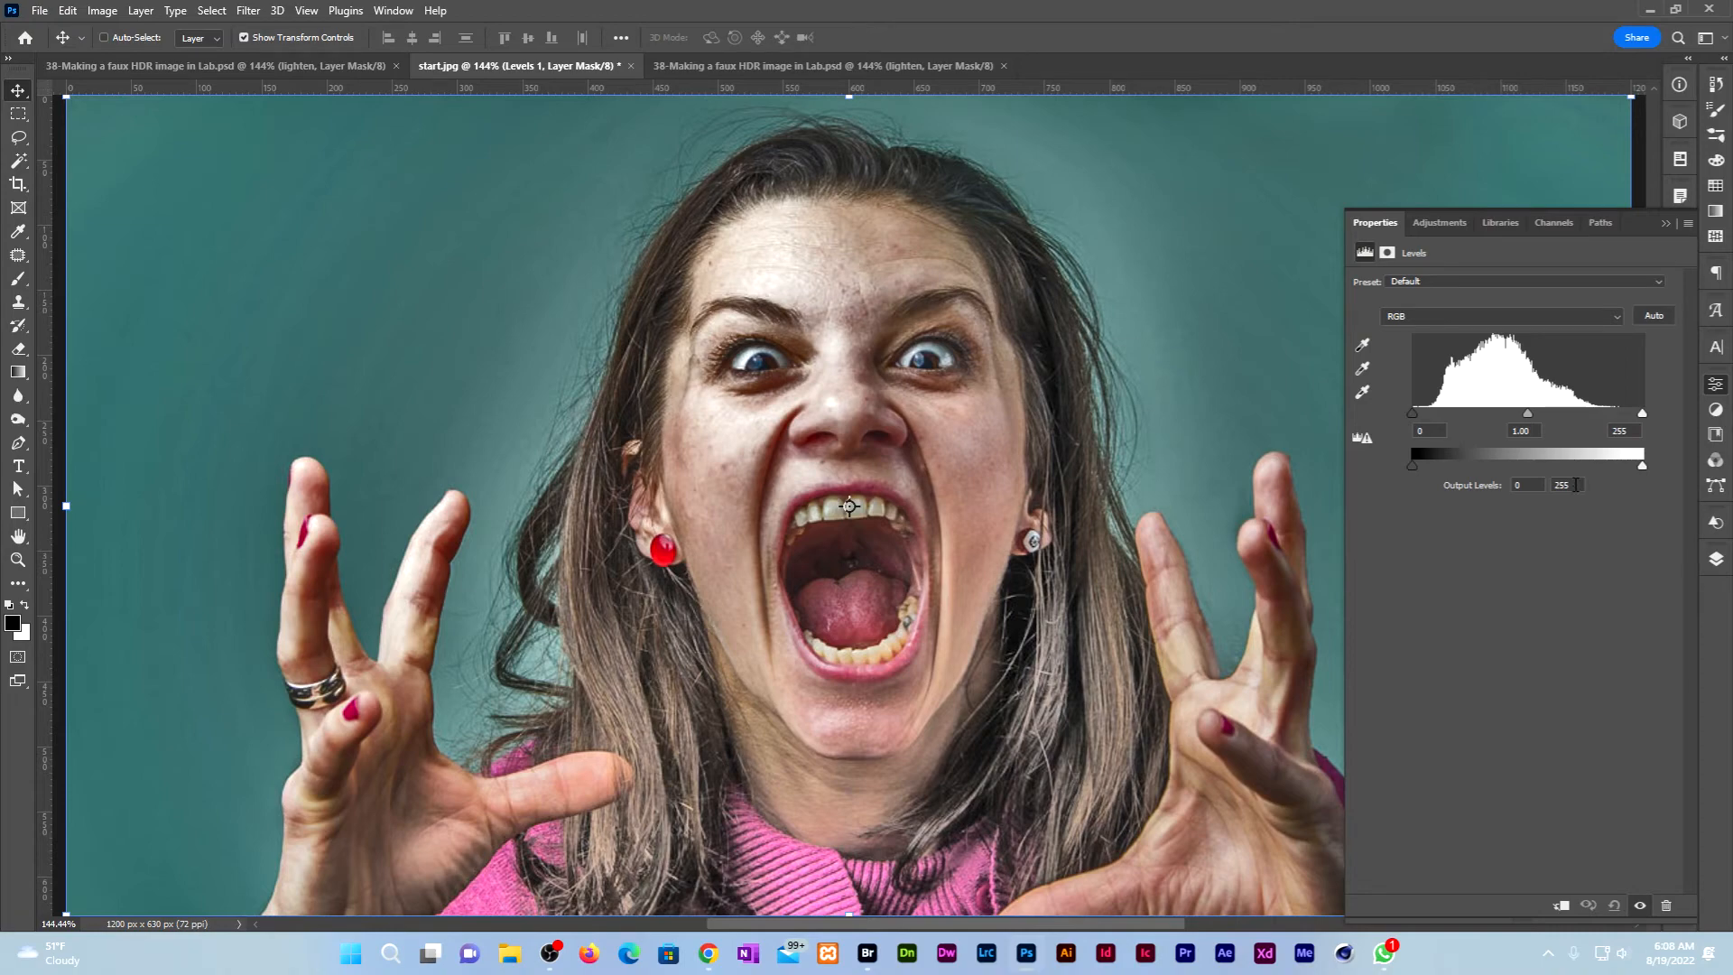
pyautogui.moveTo(1576, 485); pyautogui.dragTo(1528, 463)
pyautogui.write('170')
pyautogui.press('Tab')
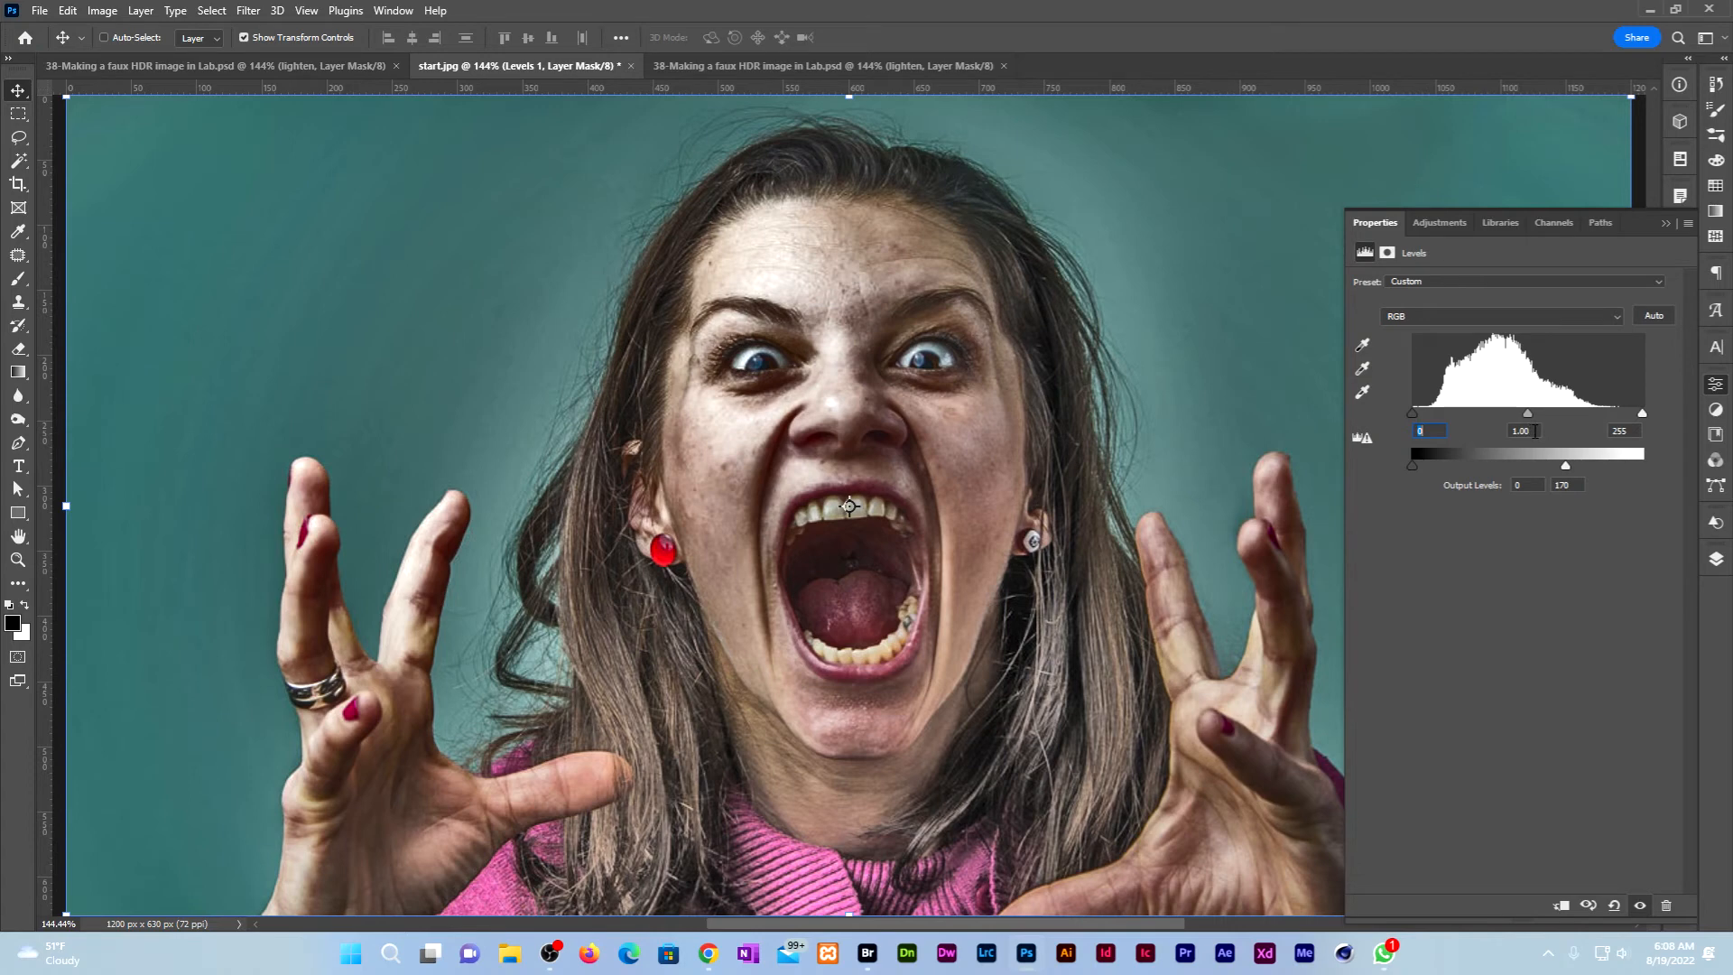
# Step: Darken the midtones of the masked Levels adjustment in three large decrements and compare the image with and without it
pyautogui.click(1534, 431)
pyautogui.hotkey('shift', 'Down')
pyautogui.hotkey('shift', 'Down')
pyautogui.hotkey('shift', 'Down')
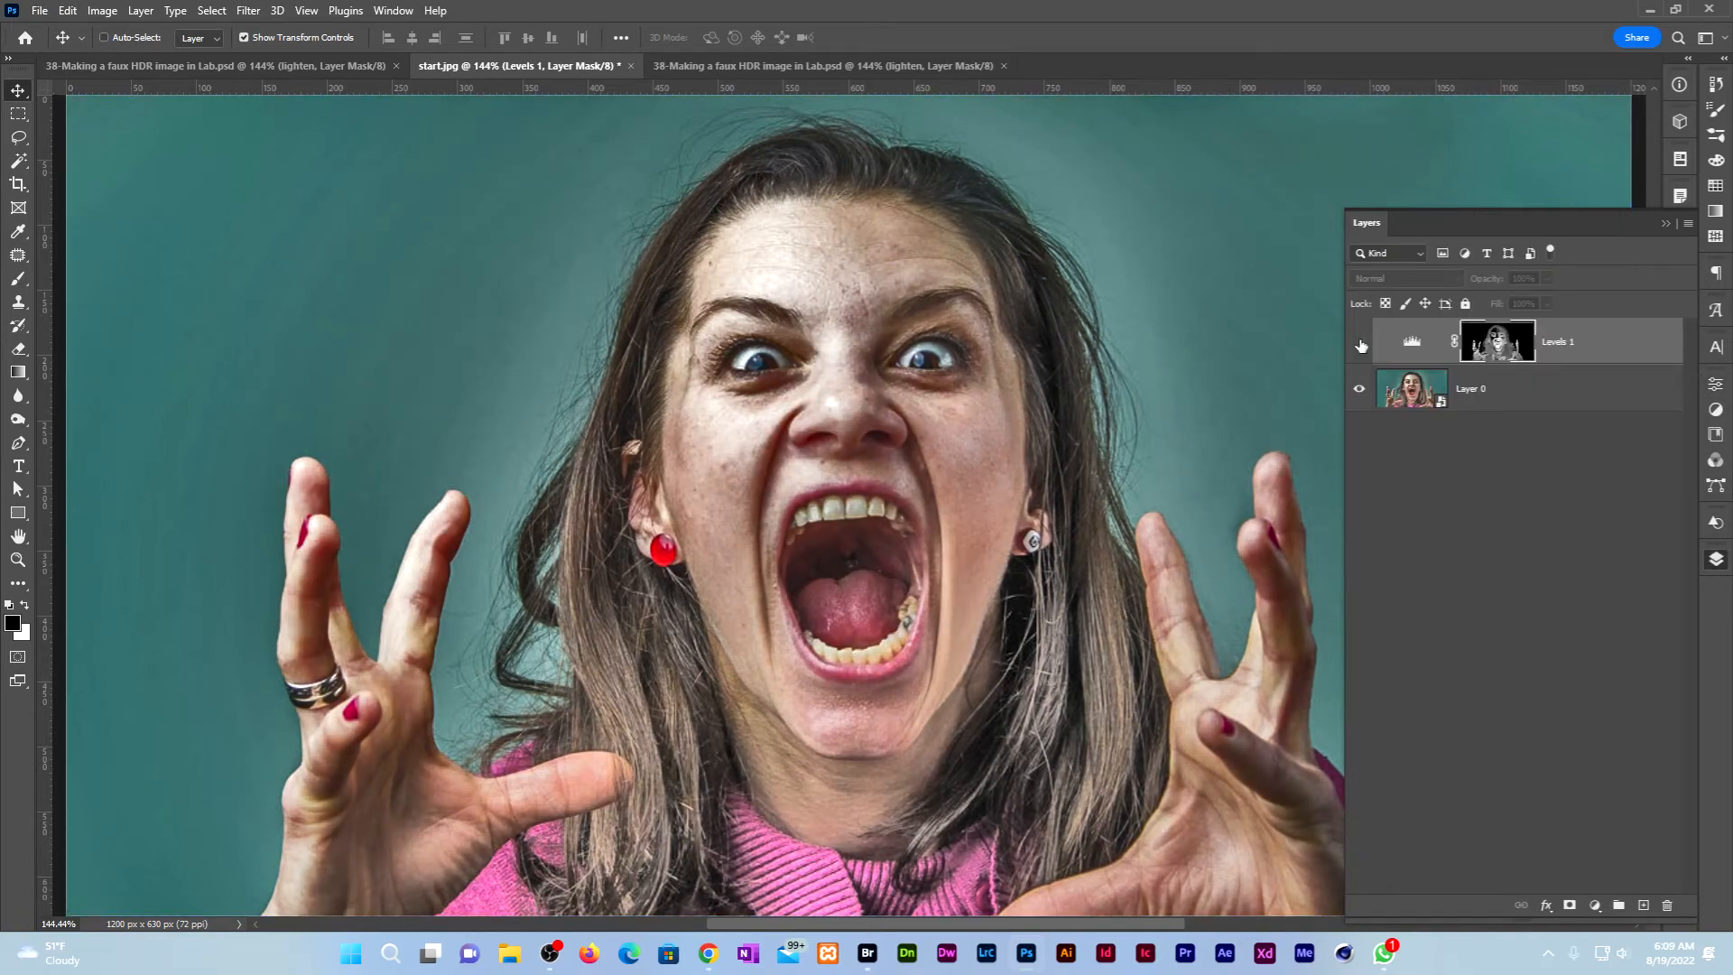
pyautogui.click(1359, 344)
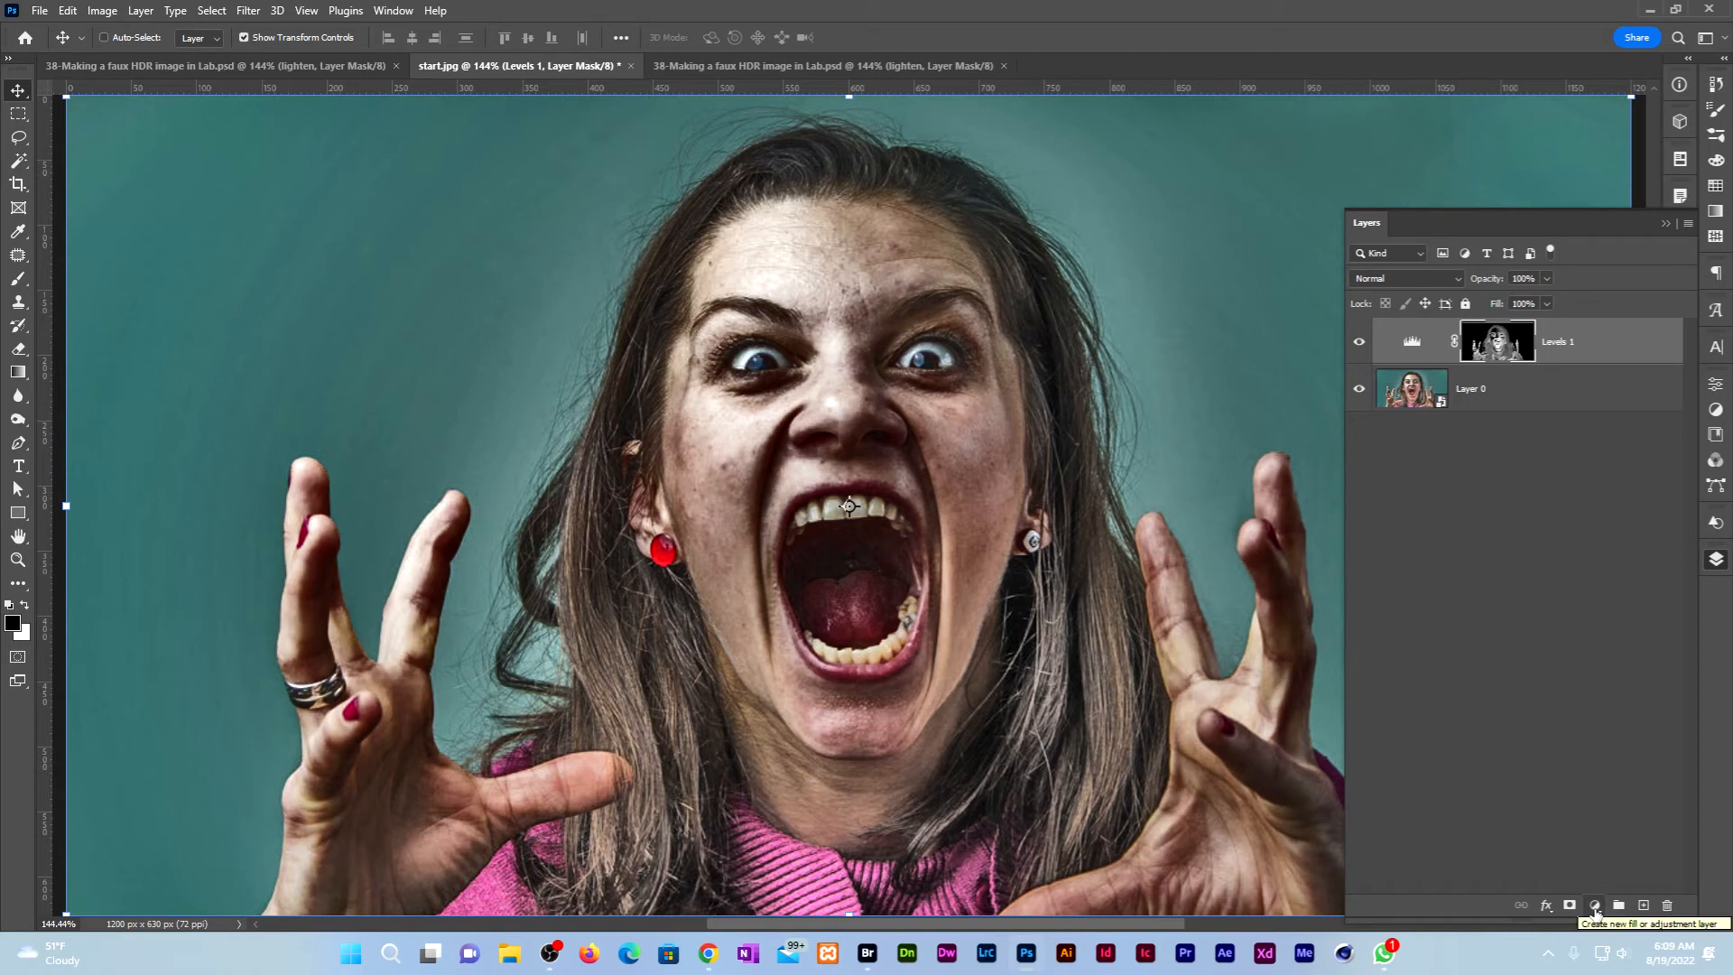
# Step: Add a second, unmasked Levels adjustment on top, lower its highlight input level, and compare the image with and without it
pyautogui.click(1595, 907)
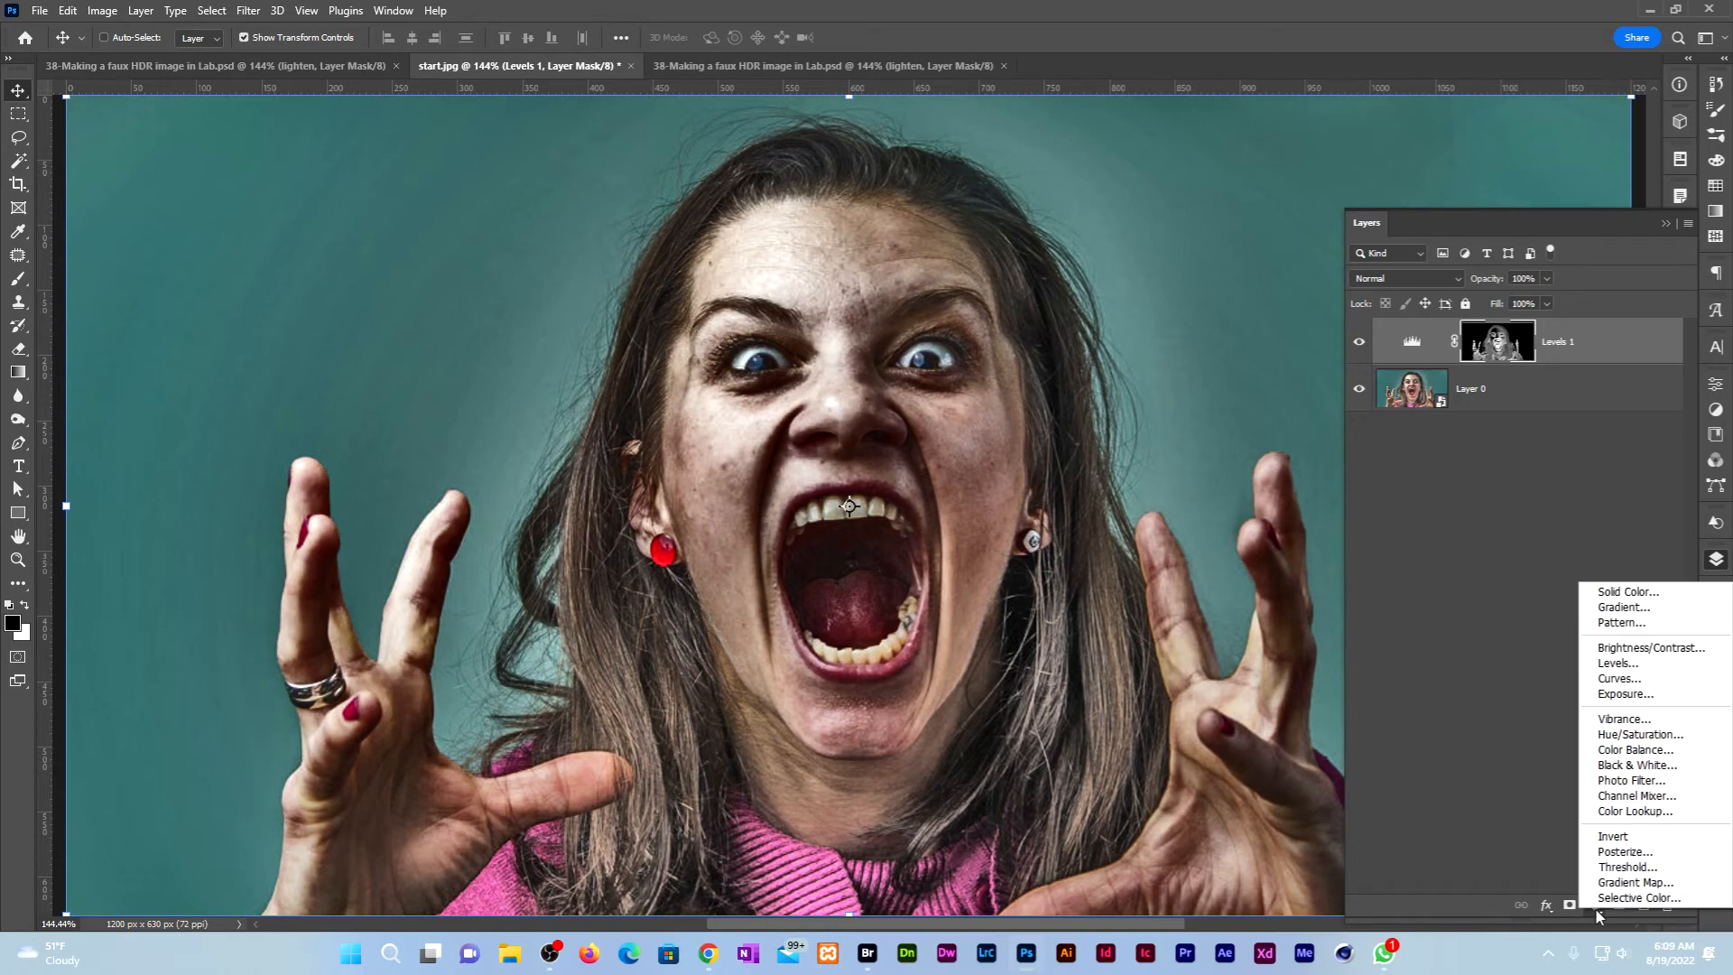
pyautogui.click(1616, 664)
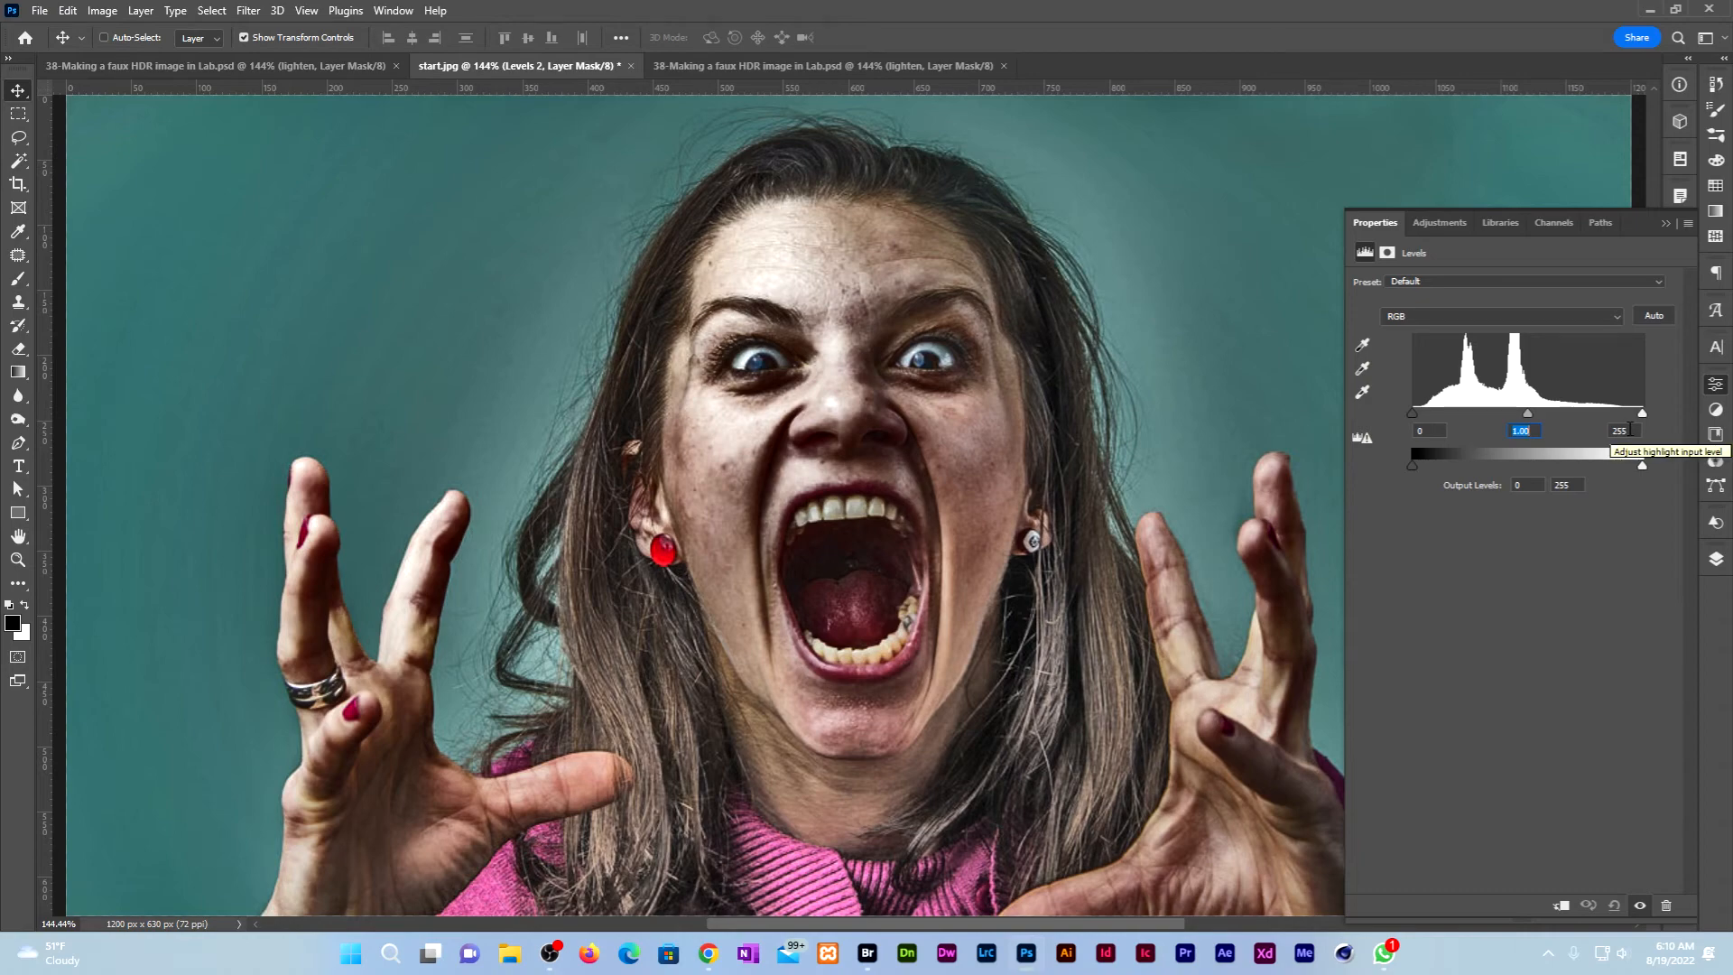
pyautogui.doubleClick(1631, 430)
pyautogui.write('2')
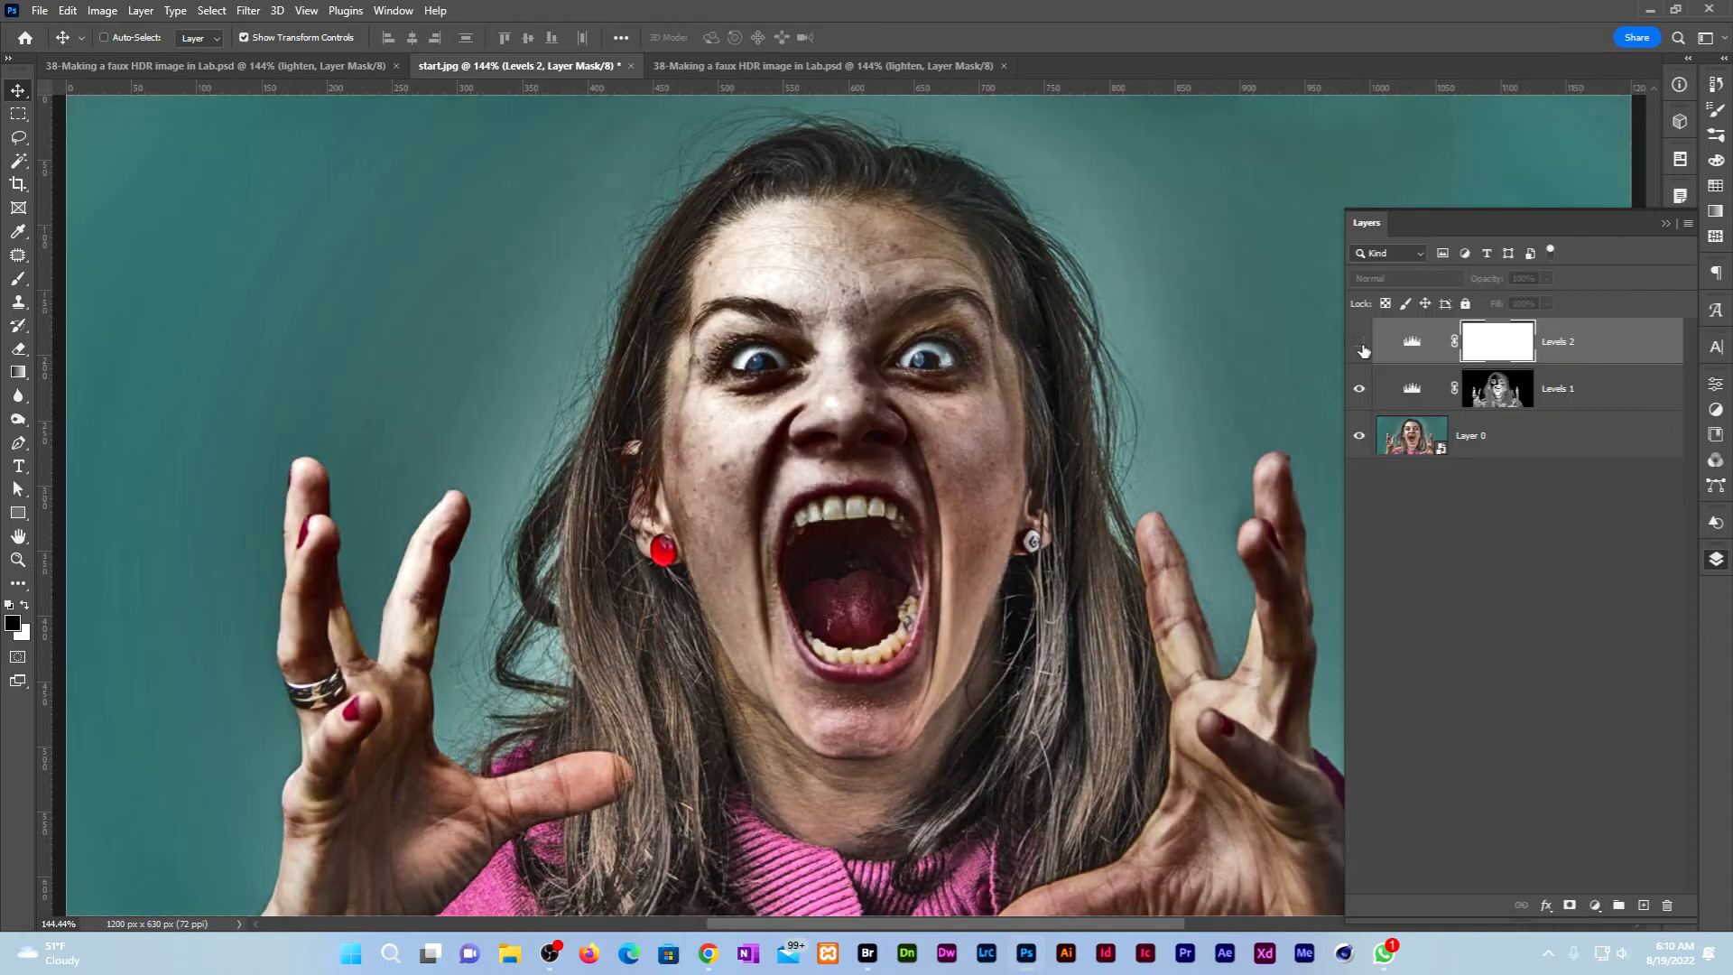
pyautogui.click(1361, 344)
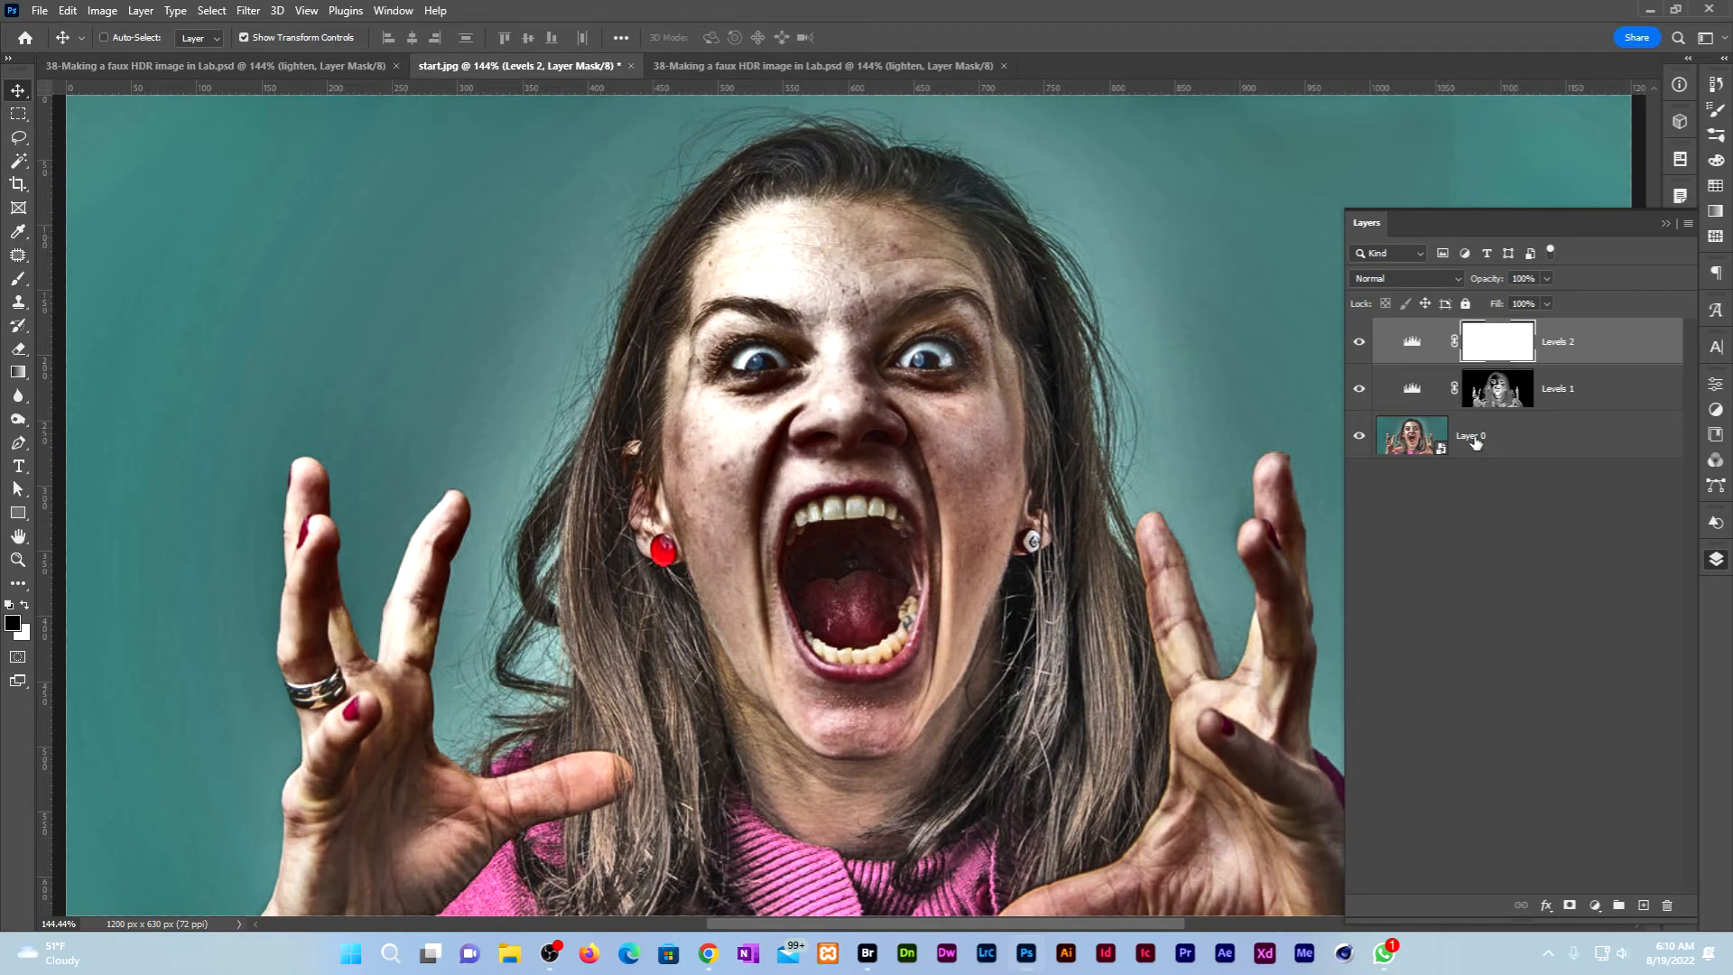
# Step: Rename the smart object layer Layer 0 as HDR
pyautogui.doubleClick(1473, 438)
pyautogui.write('HDR')
pyautogui.press('Return')
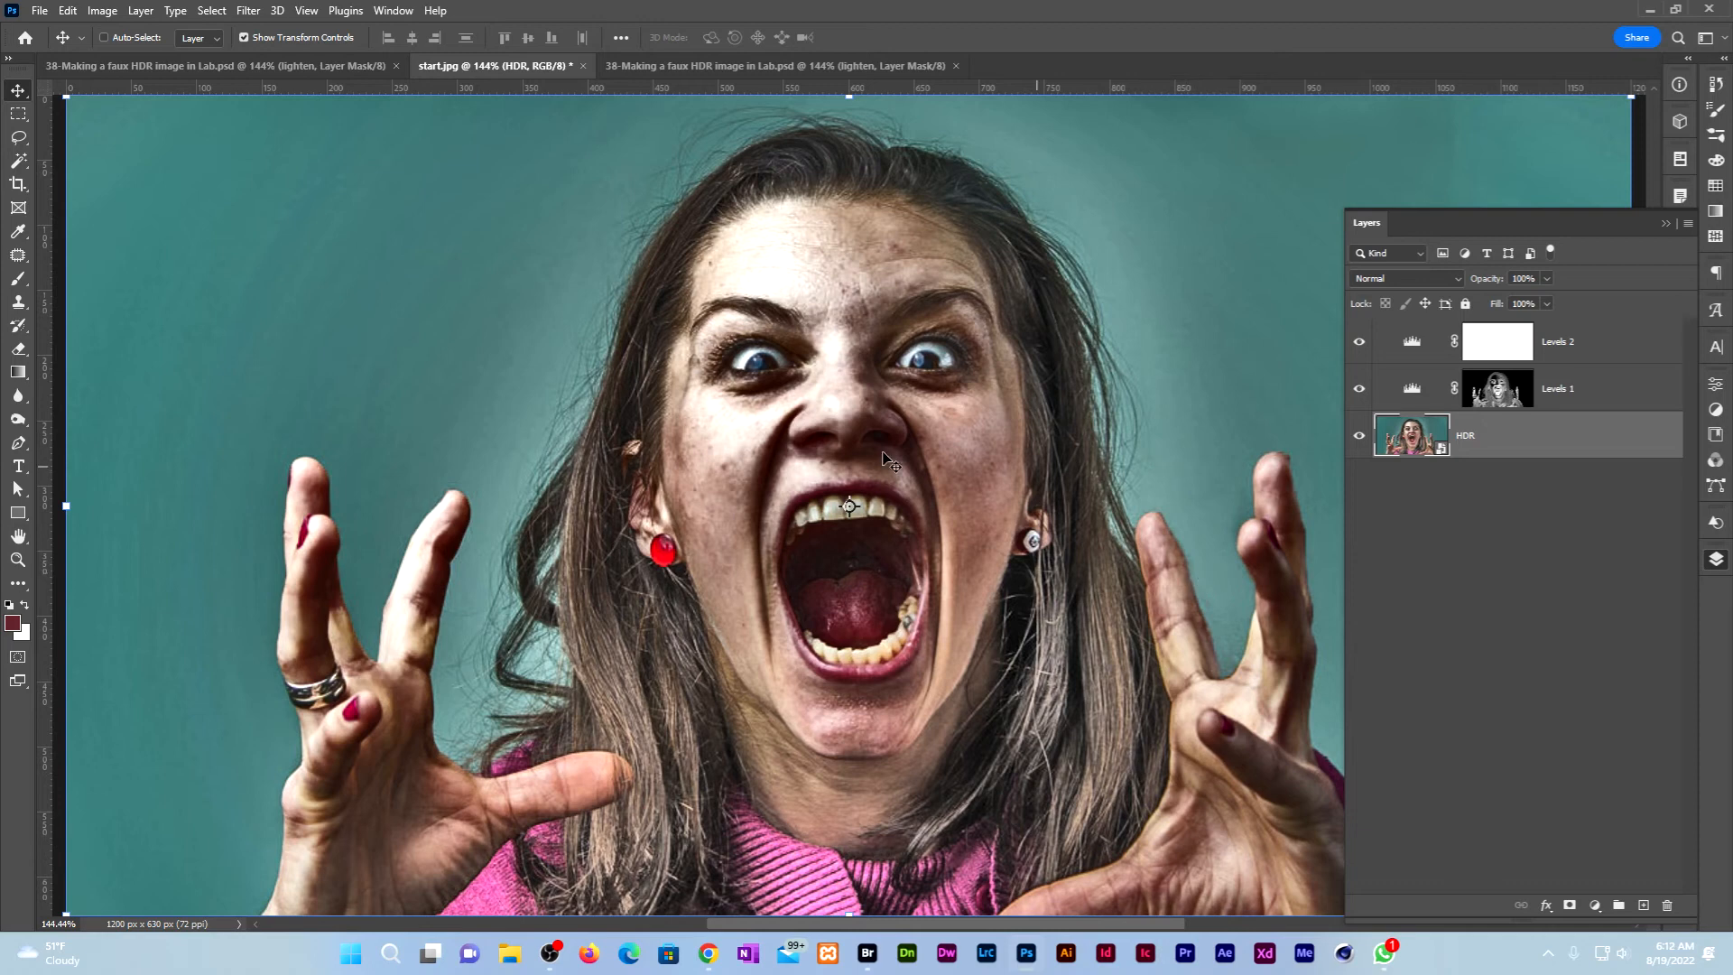
# Step: Apply Smart Sharpen to the HDR layer with amount 250%, radius 2.0 px, noise reduction 10% and Lens Blur removal
pyautogui.click(248, 10)
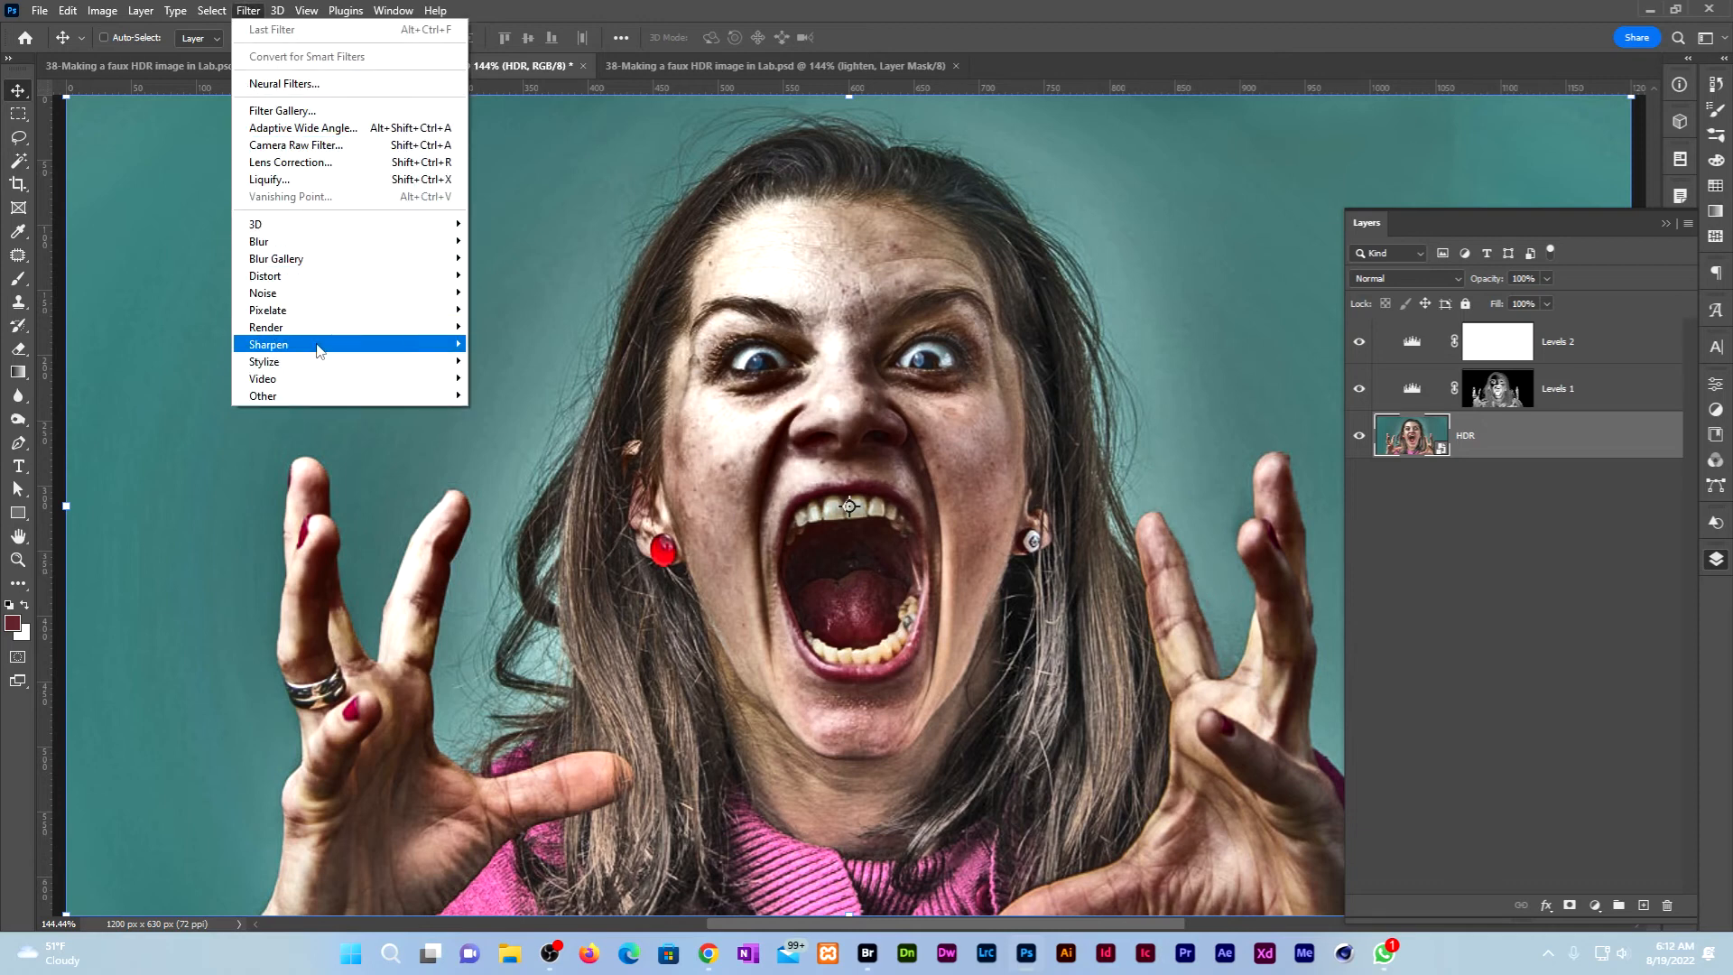
pyautogui.moveTo(318, 350)
pyautogui.click(525, 395)
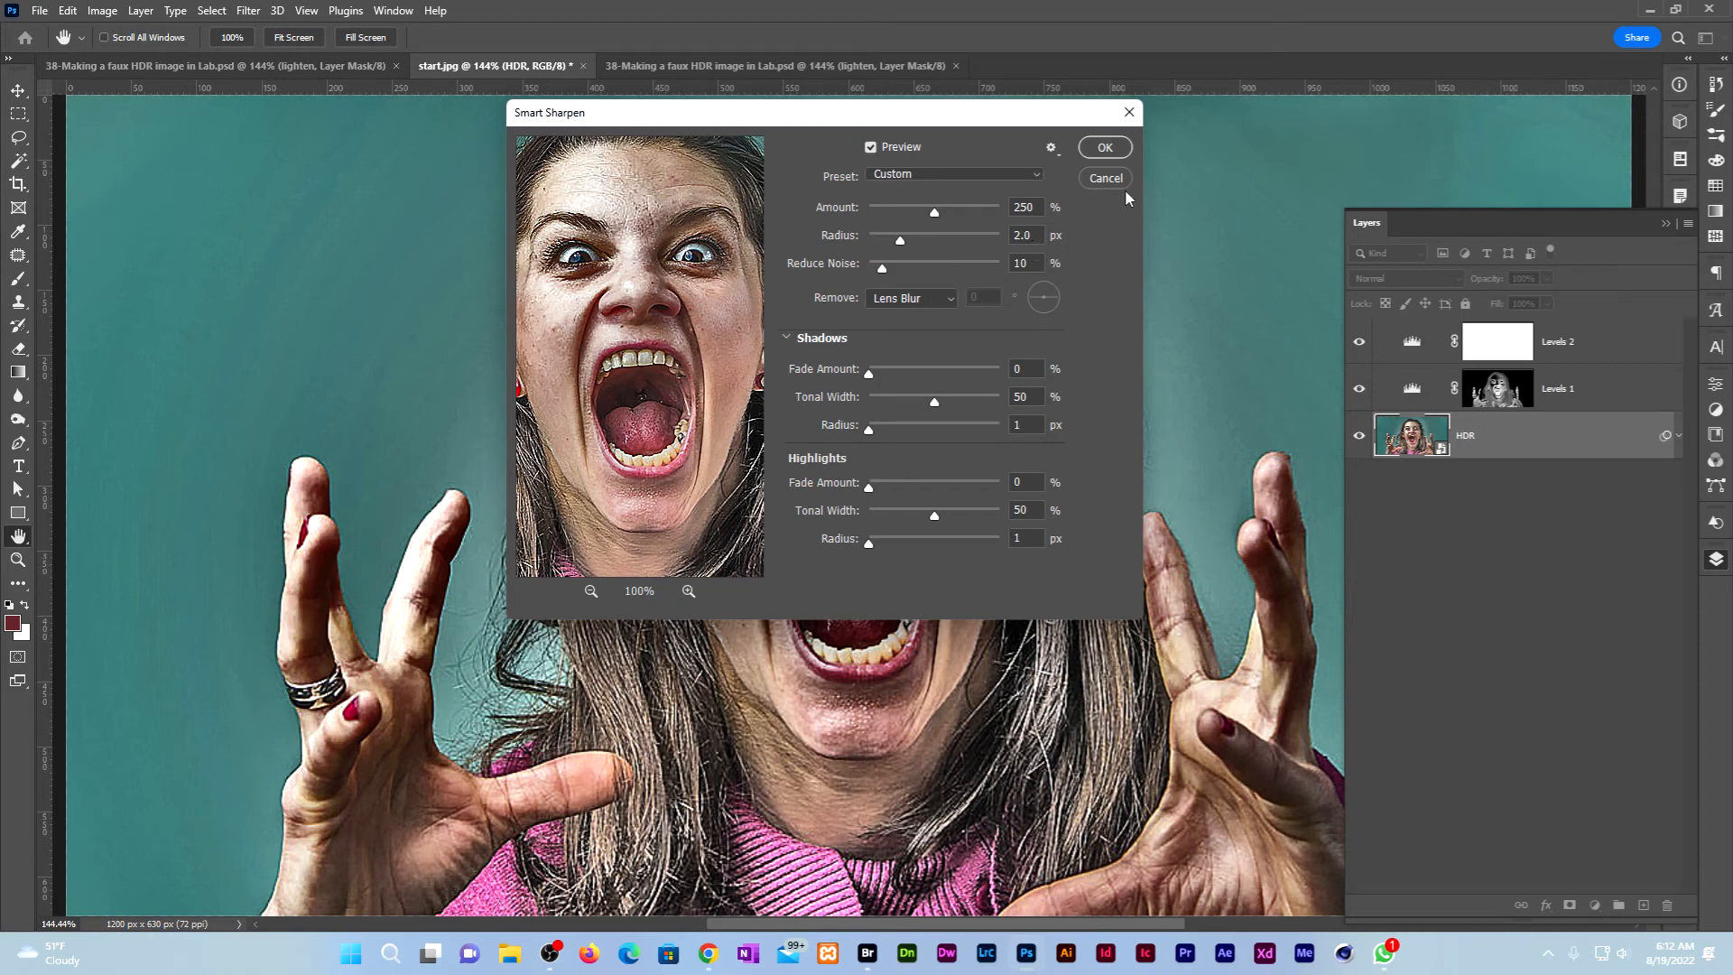
pyautogui.click(1106, 148)
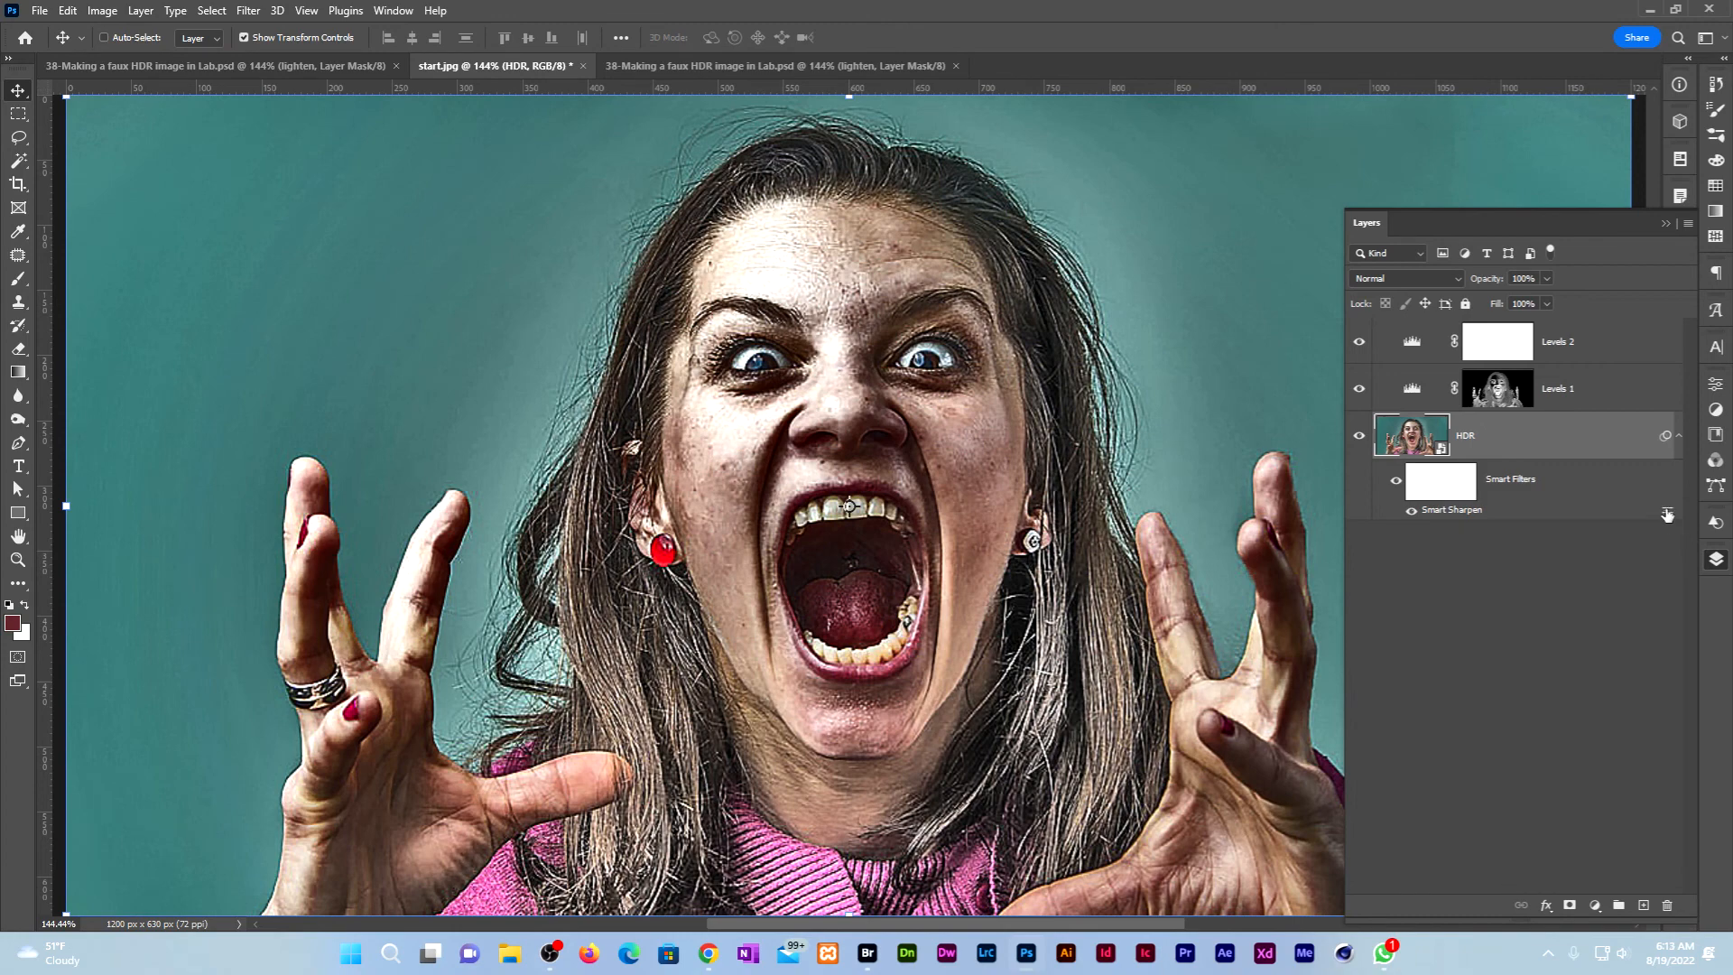
# Step: Change the blending mode of the Smart Sharpen smart filter to Luminosity at 100% opacity
pyautogui.doubleClick(1668, 513)
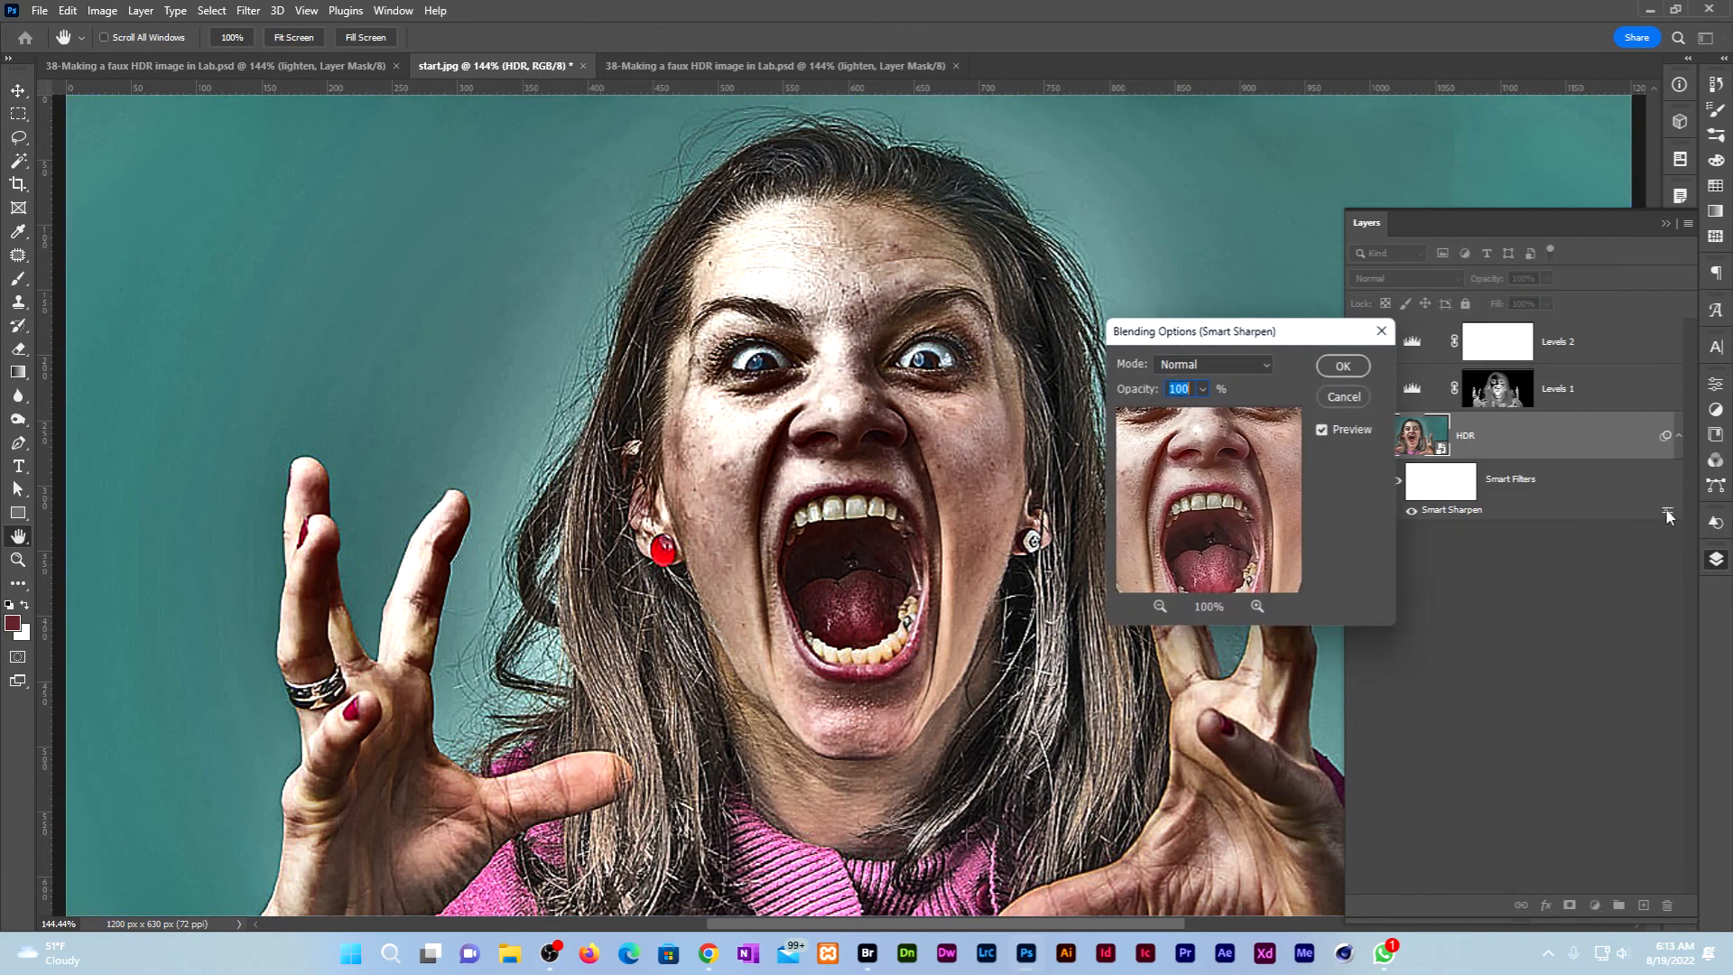
pyautogui.click(1266, 359)
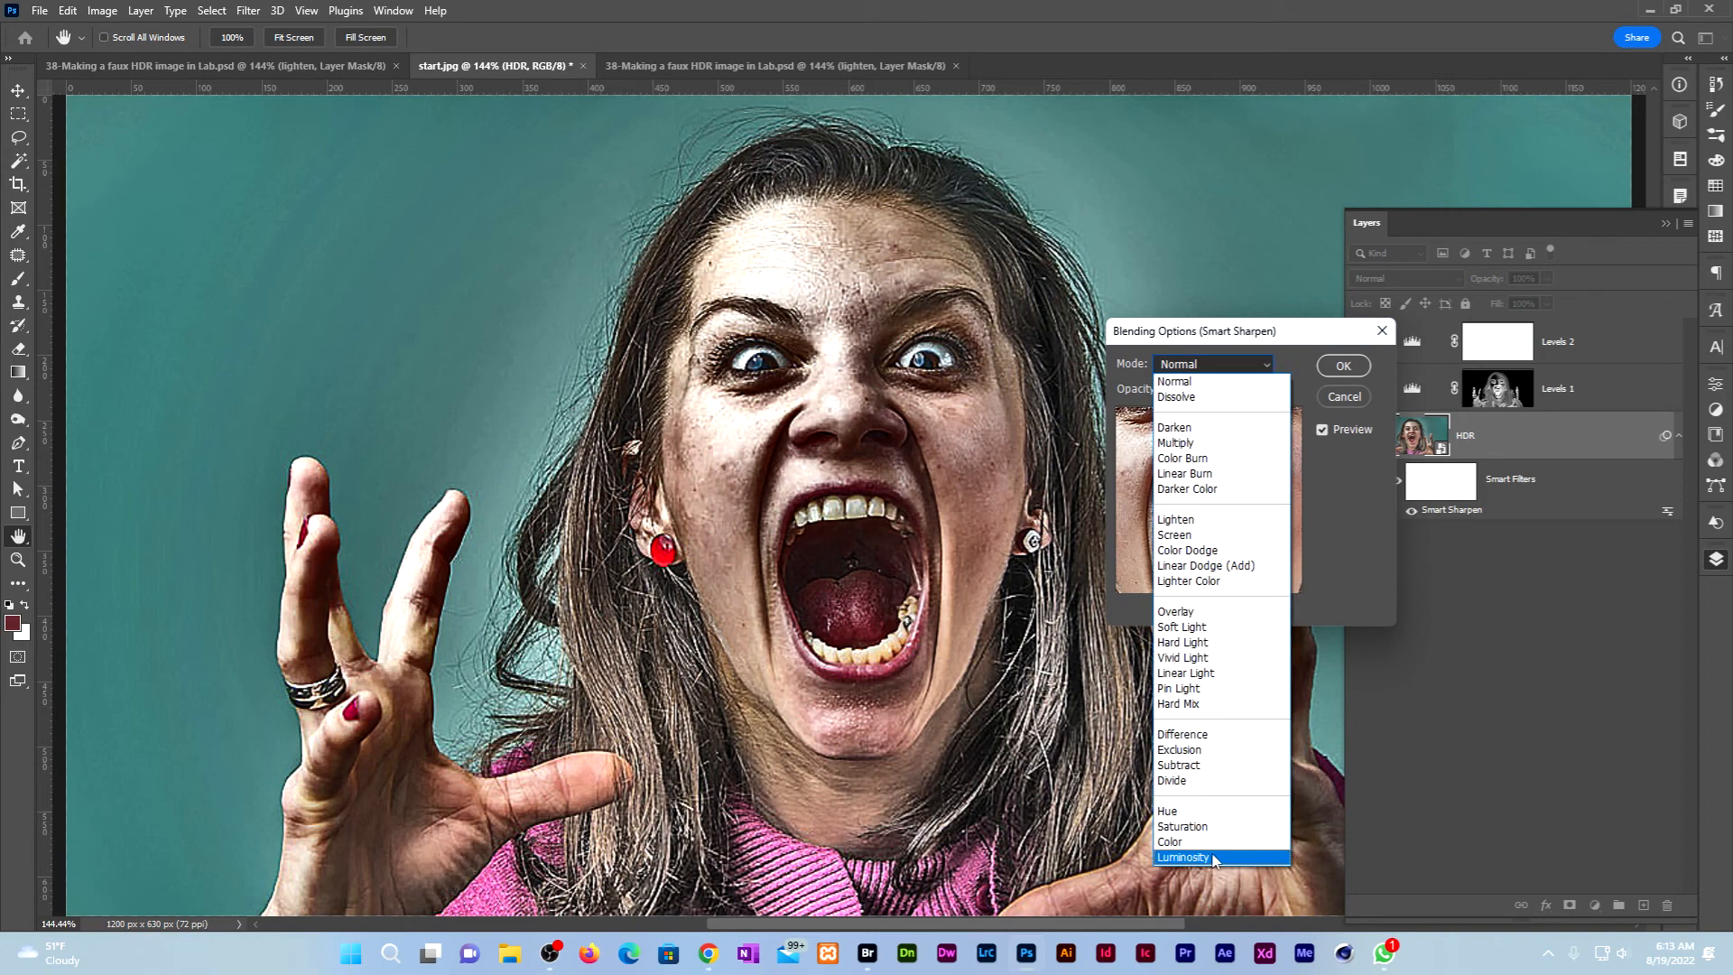
pyautogui.click(1214, 859)
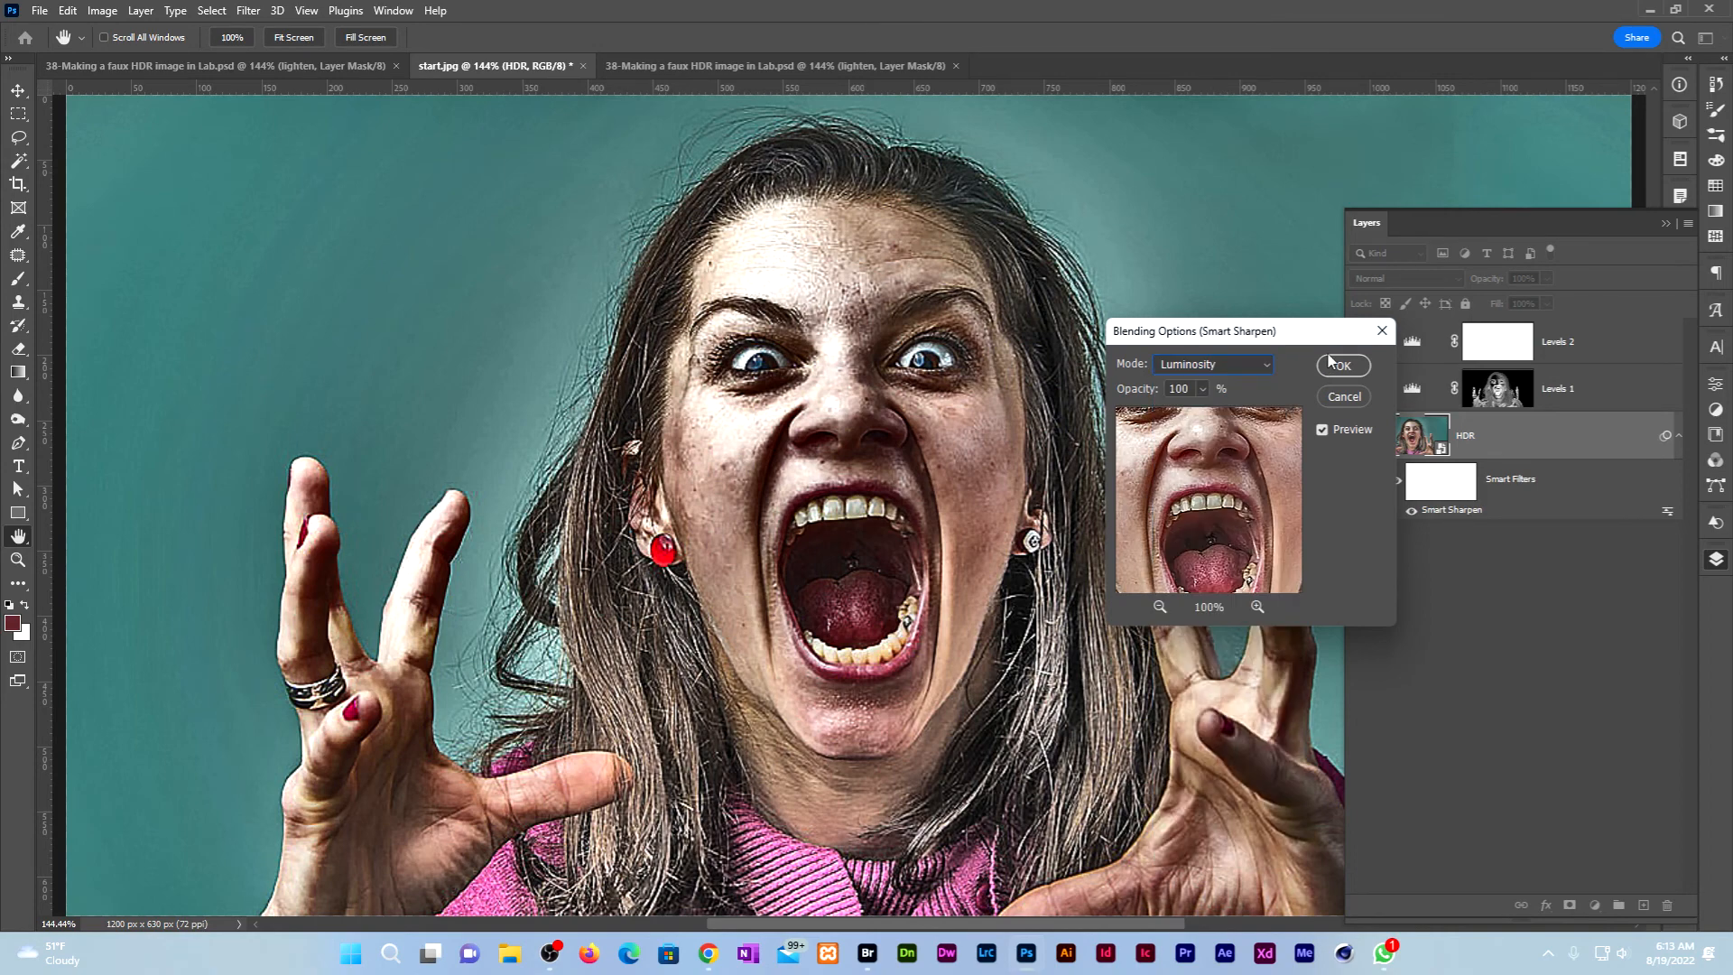
pyautogui.click(1344, 365)
# Step: Hide the layer list and view the finished portrait in full-screen mode
pyautogui.press('F7')
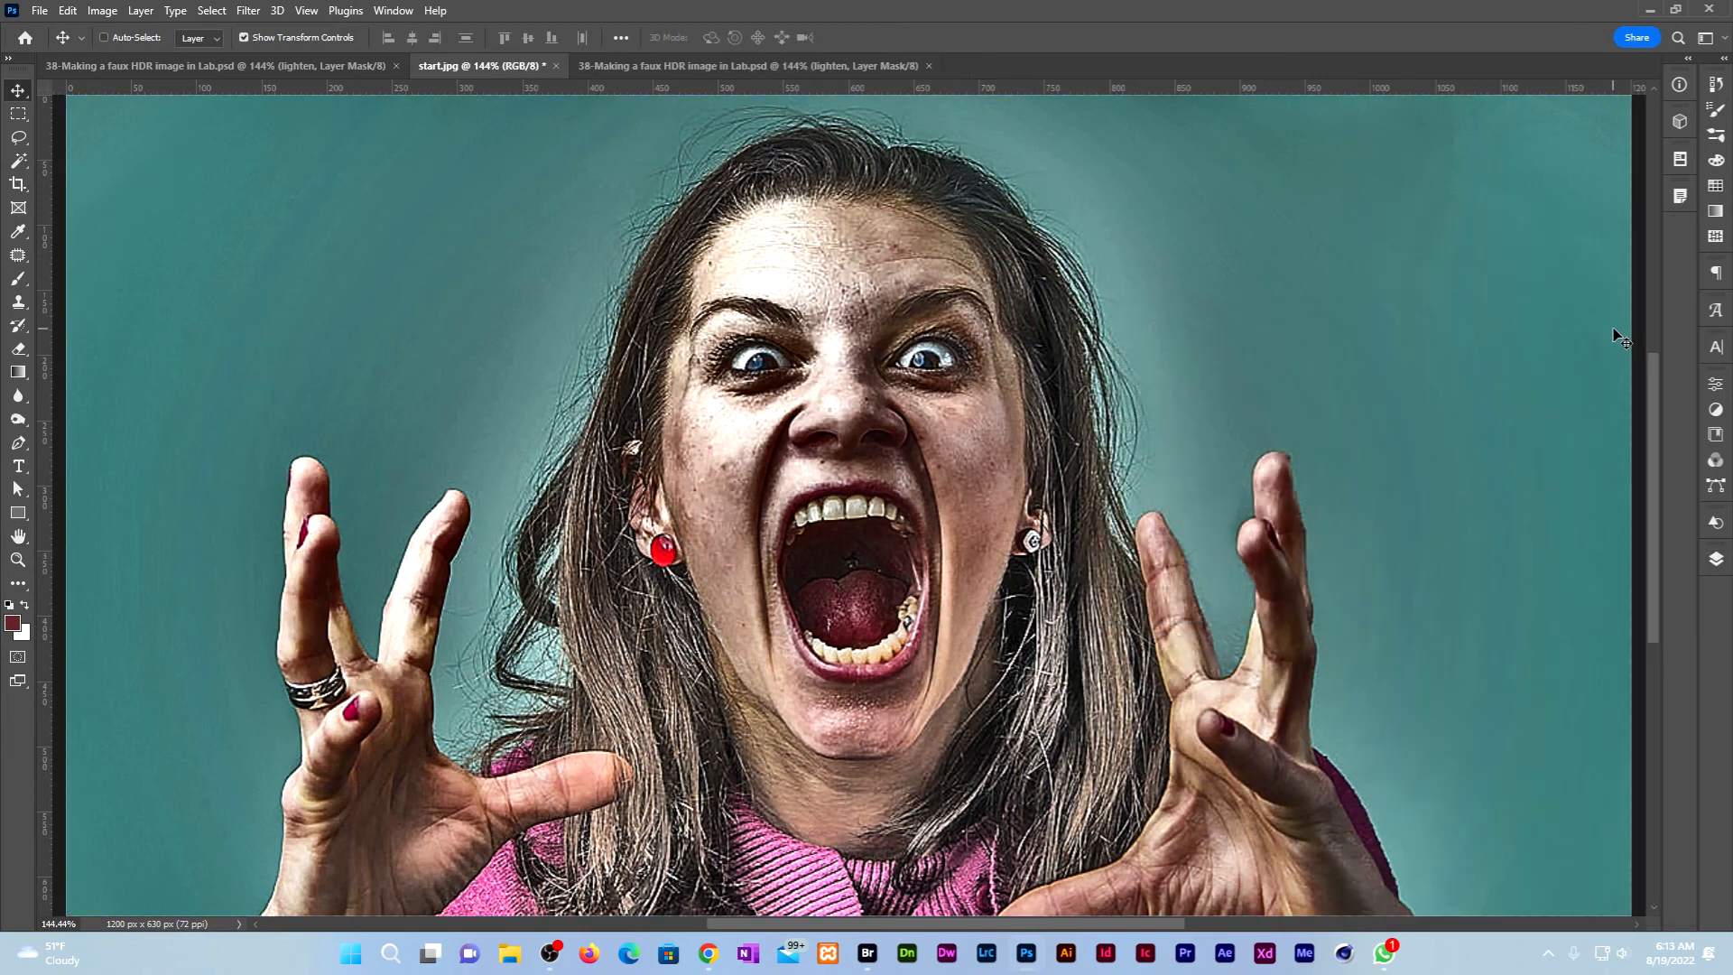
pyautogui.press('f')
pyautogui.press('f')
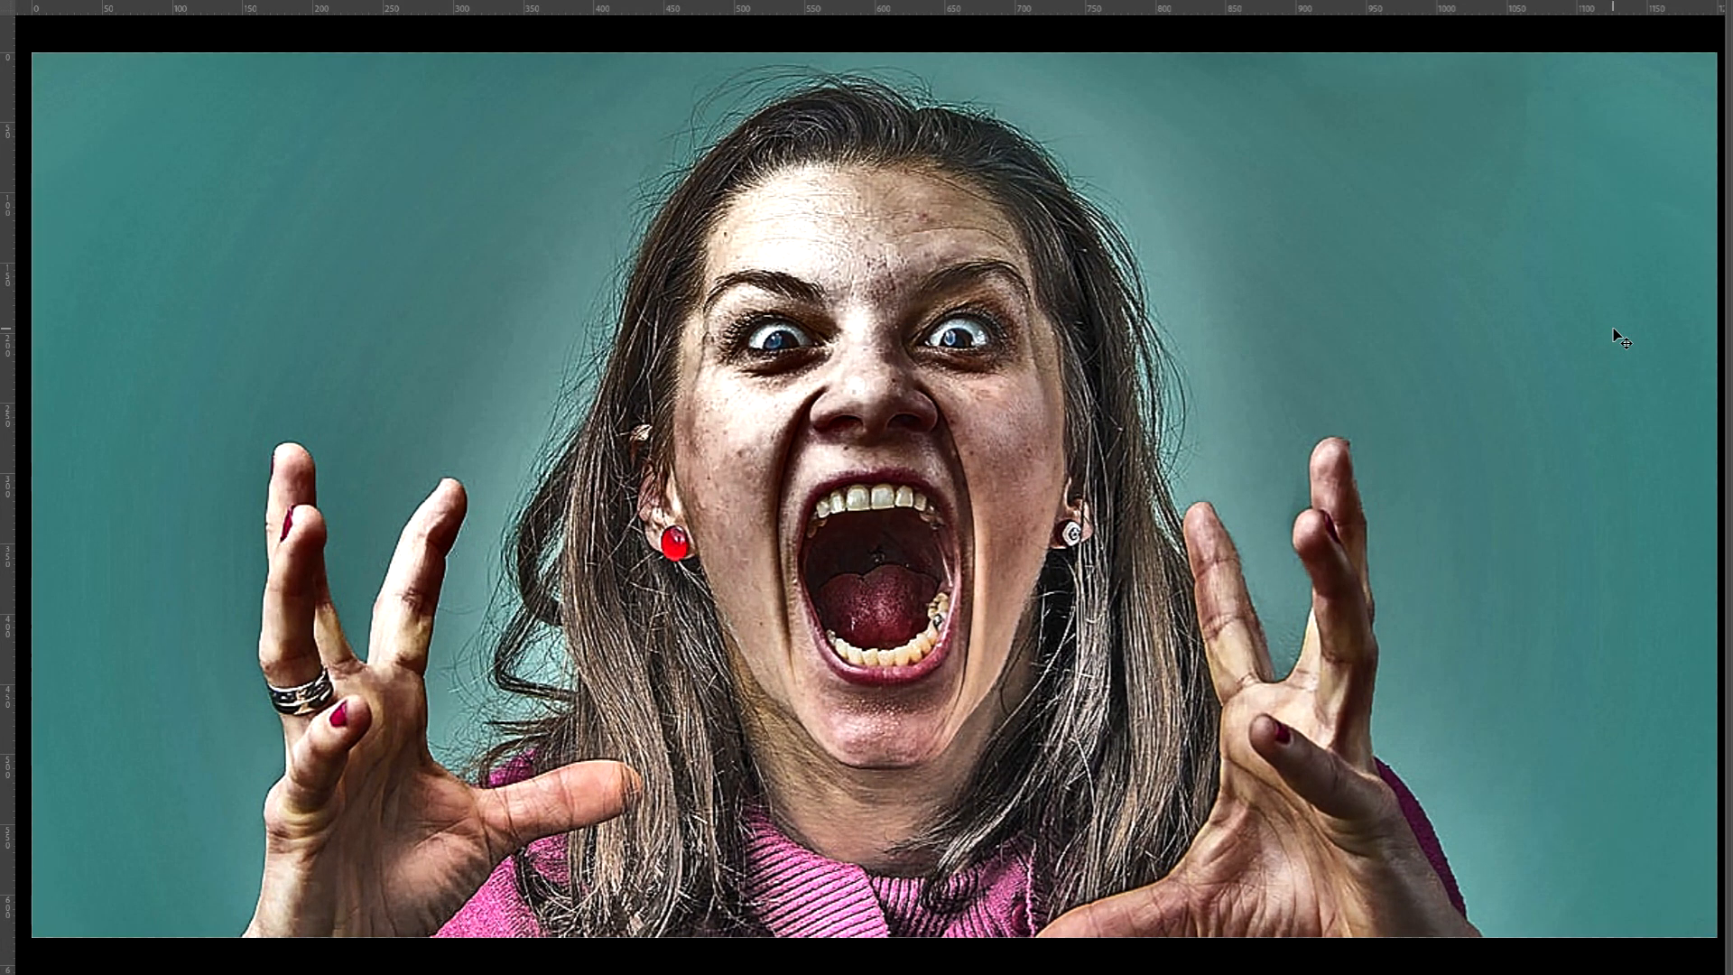